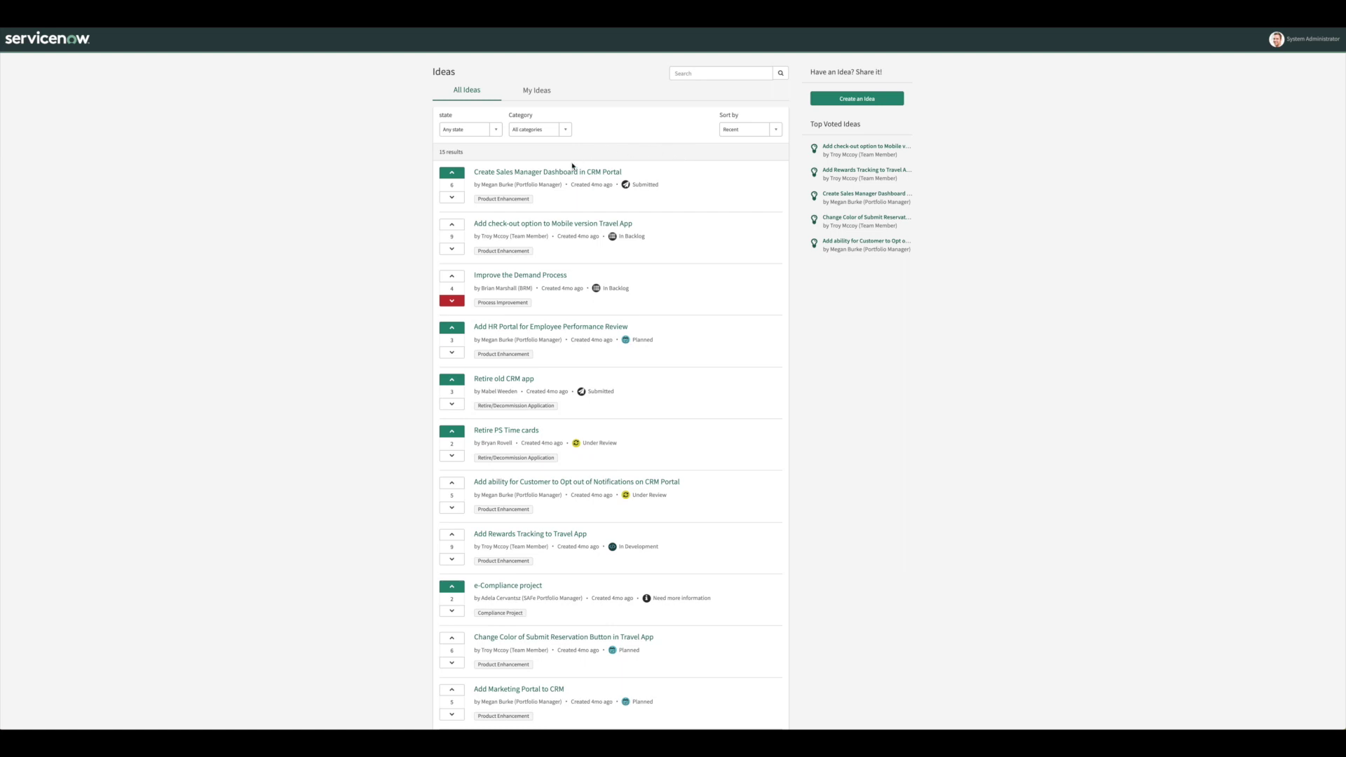
Step: Upvote the CRM Portal notifications opt-out idea to 6 votes and downvote Rewards Tracking to 8
scroll(414, 212, "down", 3)
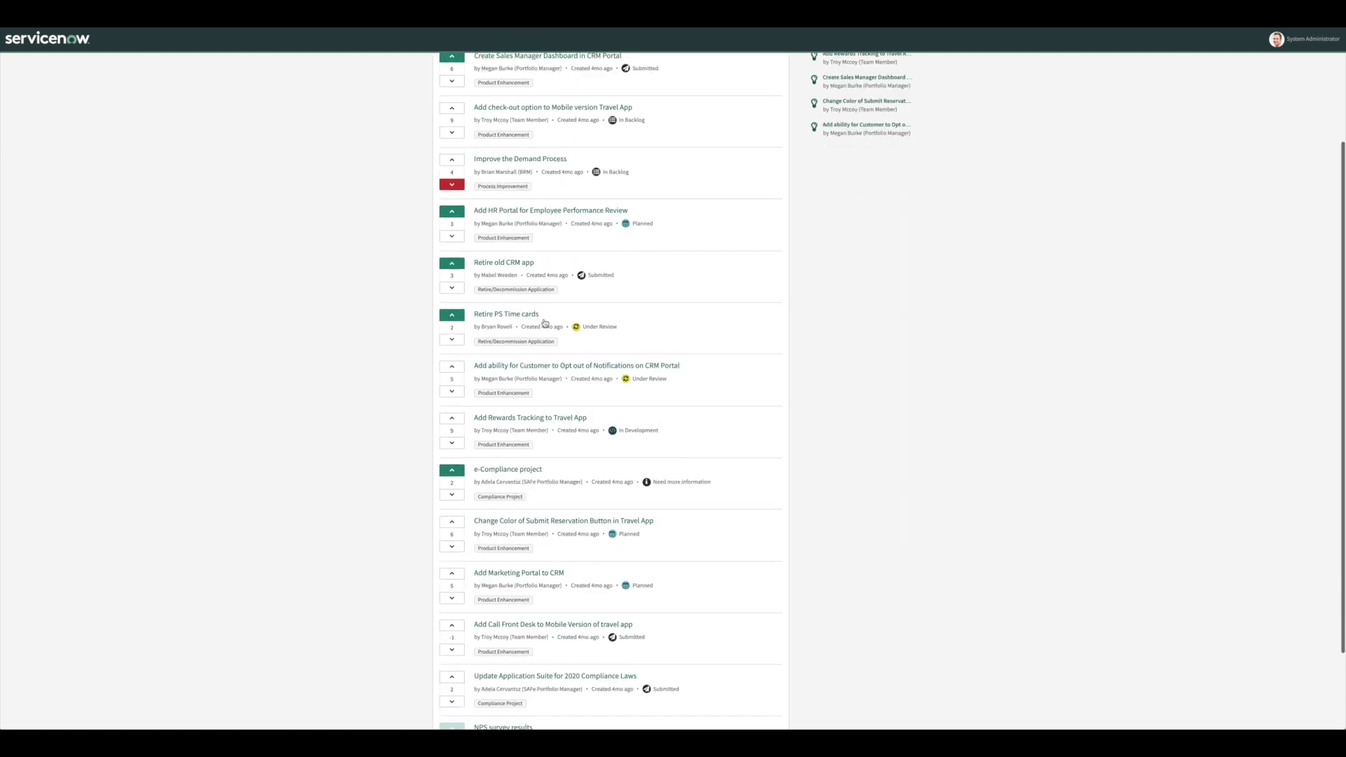
left_click(452, 367)
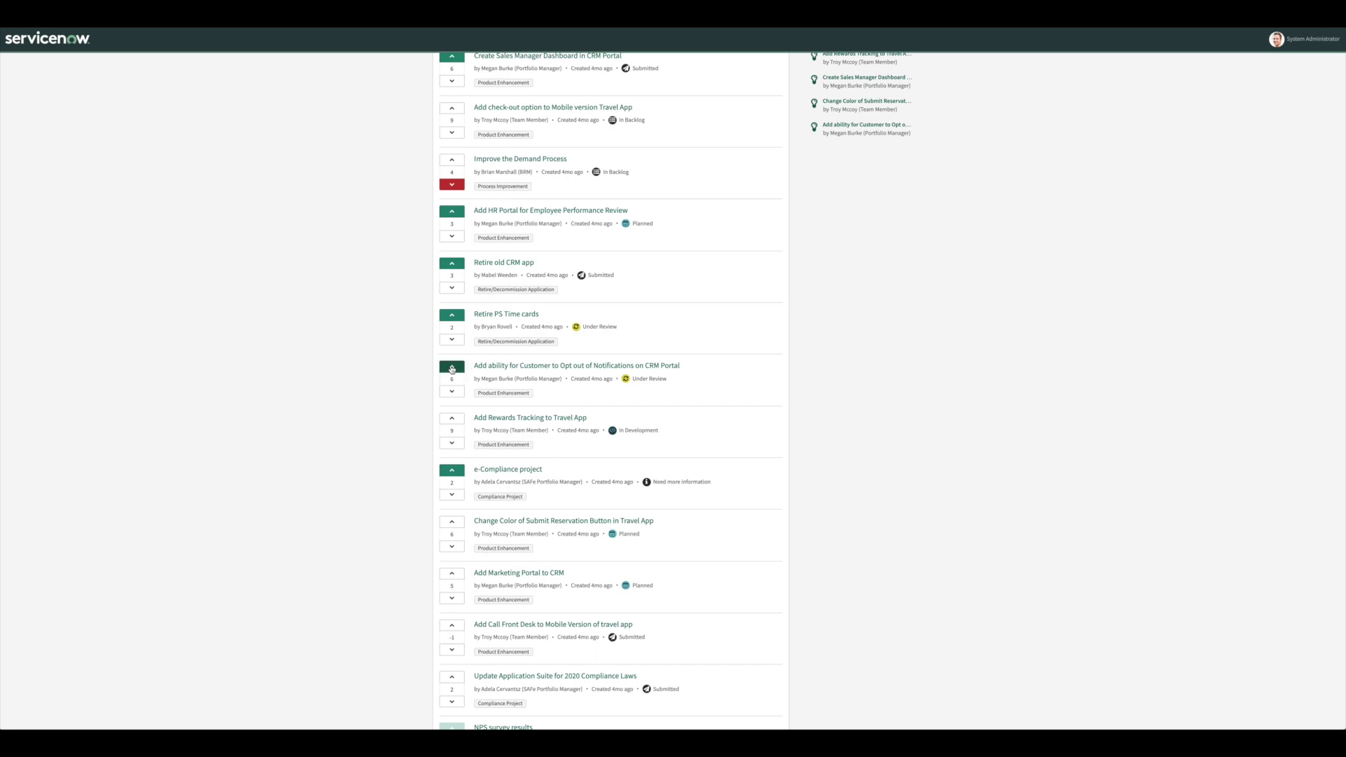
left_click(452, 443)
scroll(663, 380, "up", 1)
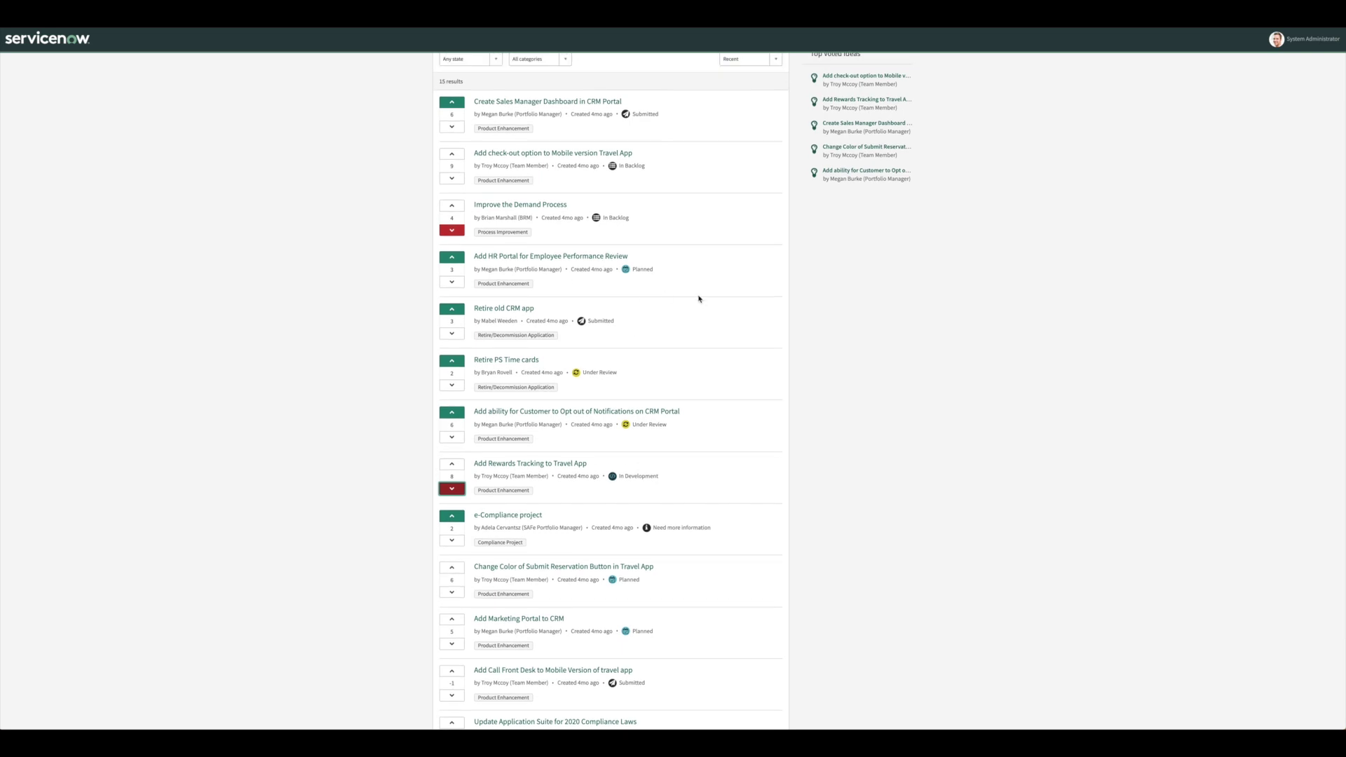
scroll(693, 329, "down", 1)
scroll(693, 330, "up", 1)
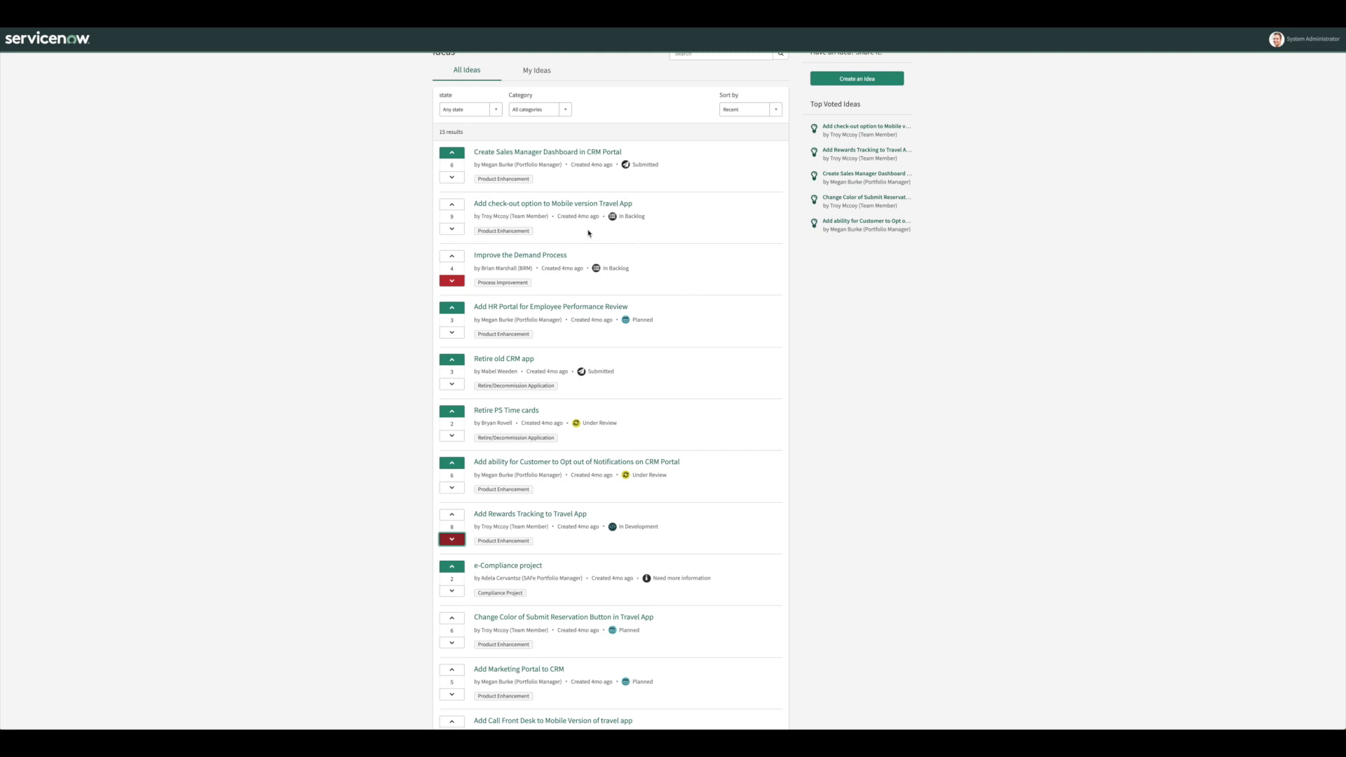
Step: View the mobile check-out idea, then open 'Create Sales Manager Dashboard in CRM Portal' from Home
left_click(546, 204)
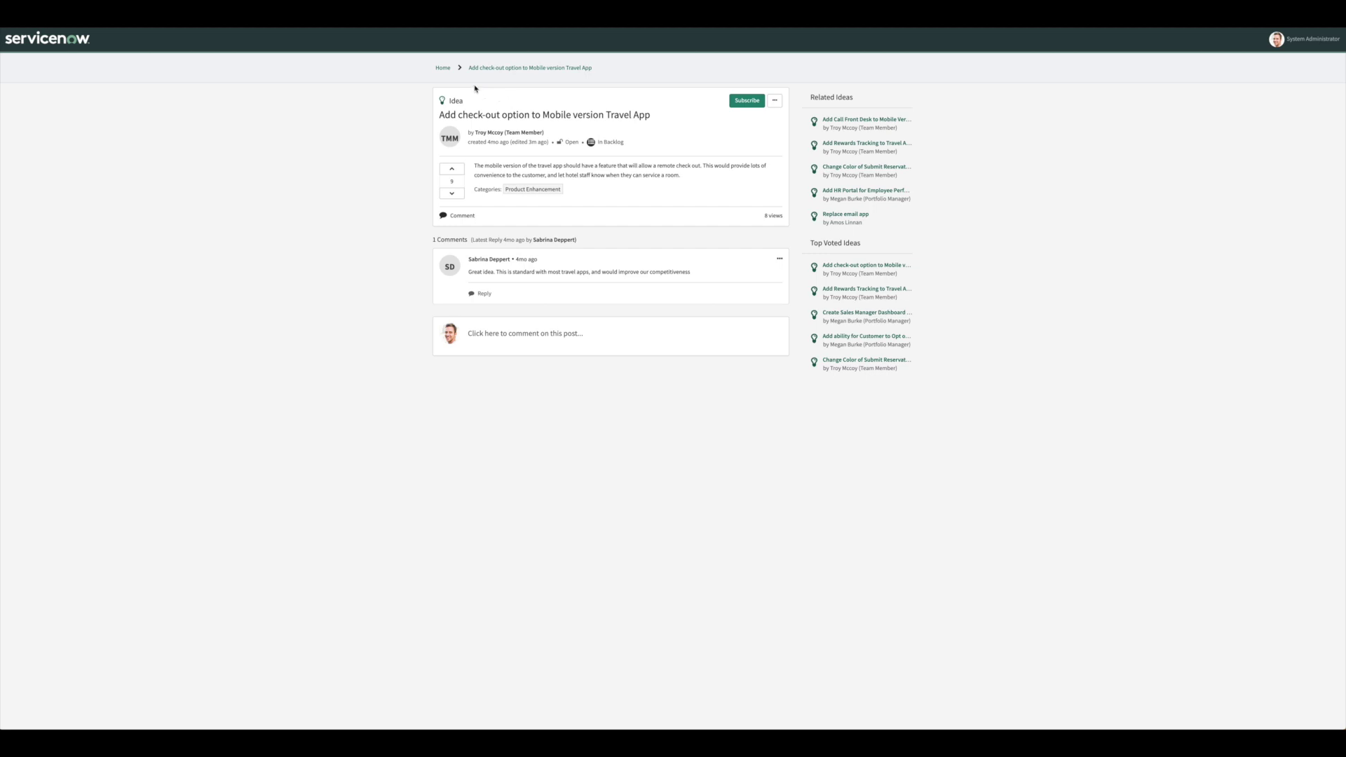
left_click(442, 68)
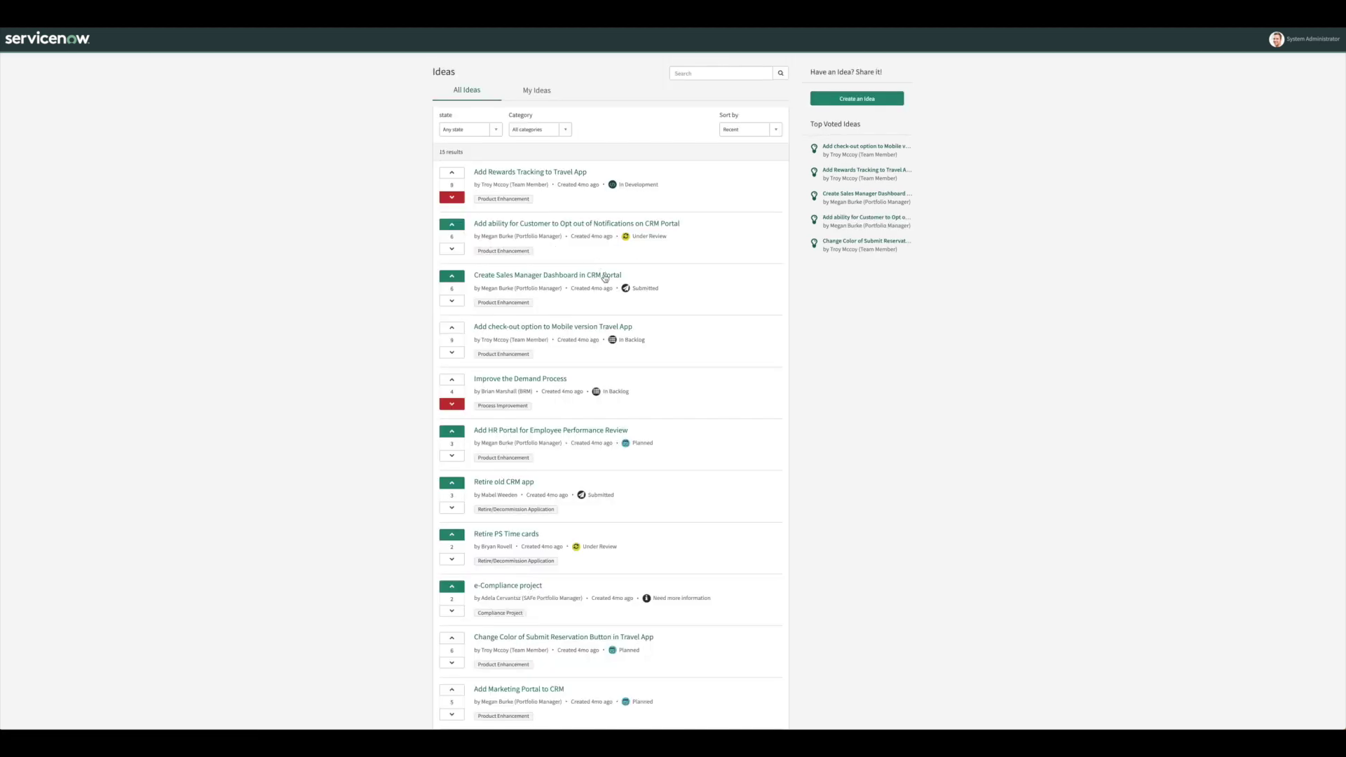
left_click(596, 275)
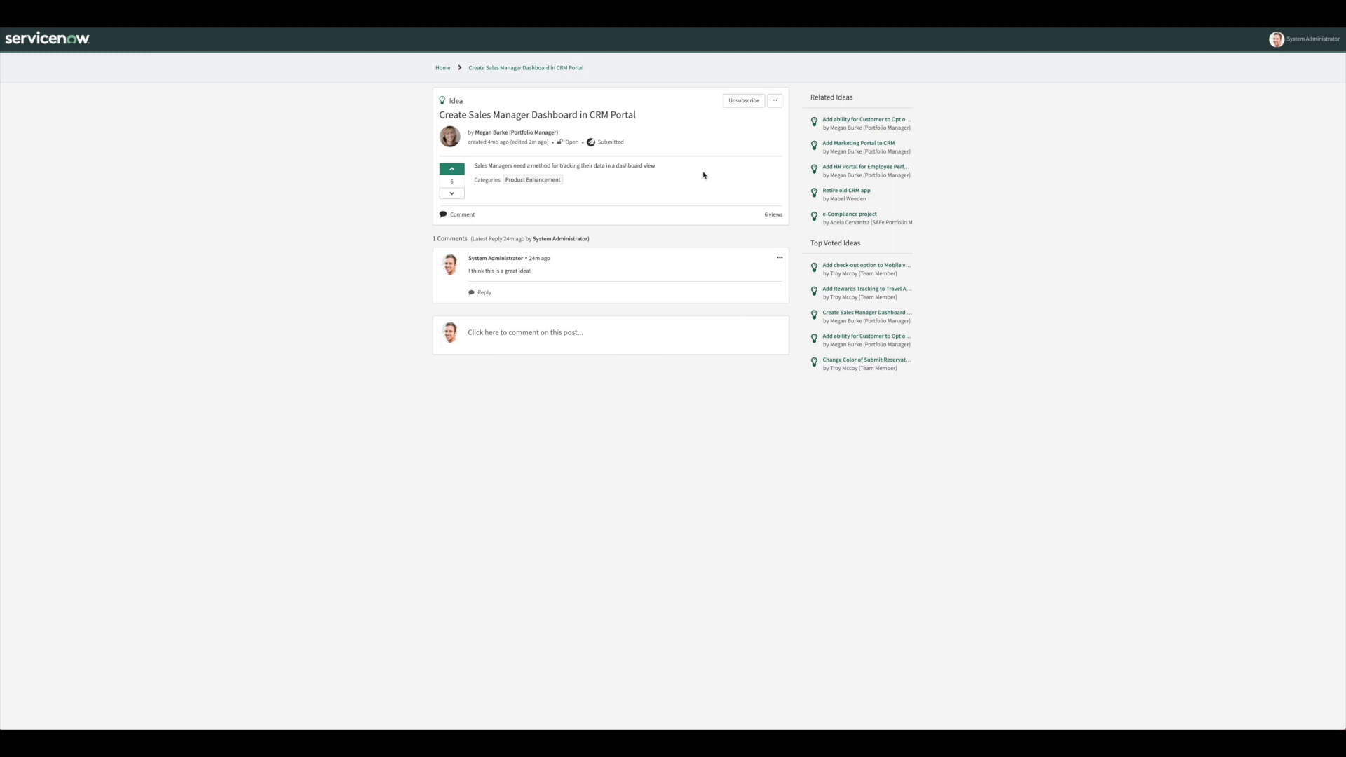
Step: Open the Sales Manager Dashboard idea in the platform and review its State options
left_click(775, 101)
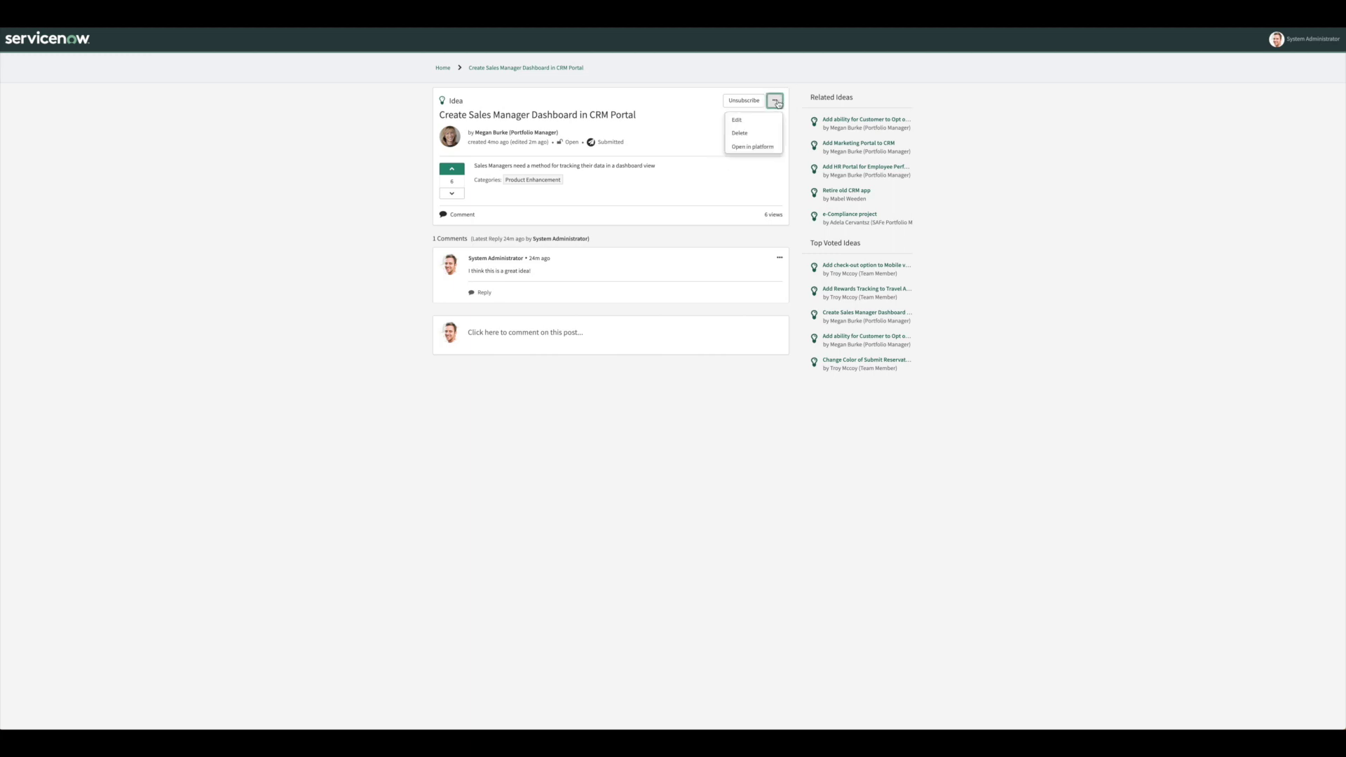
left_click(762, 146)
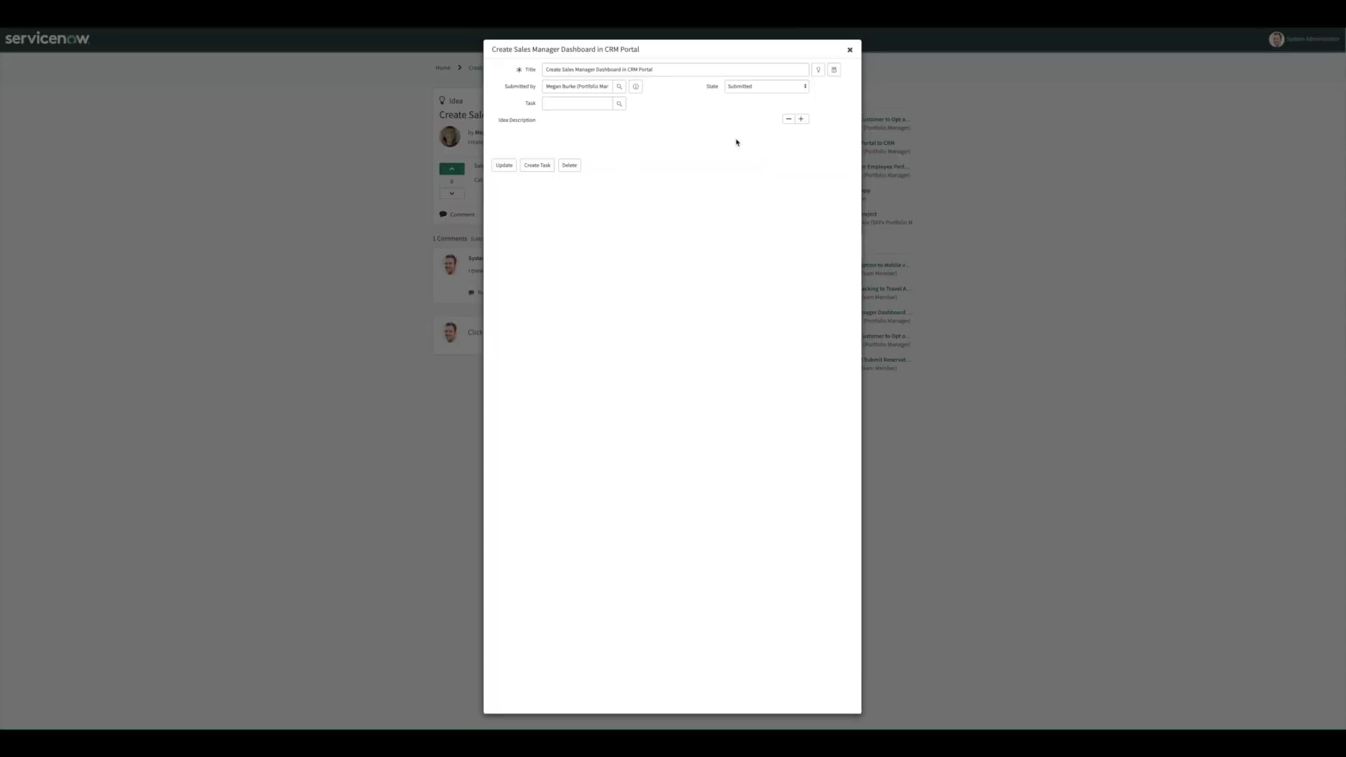
left_click(751, 86)
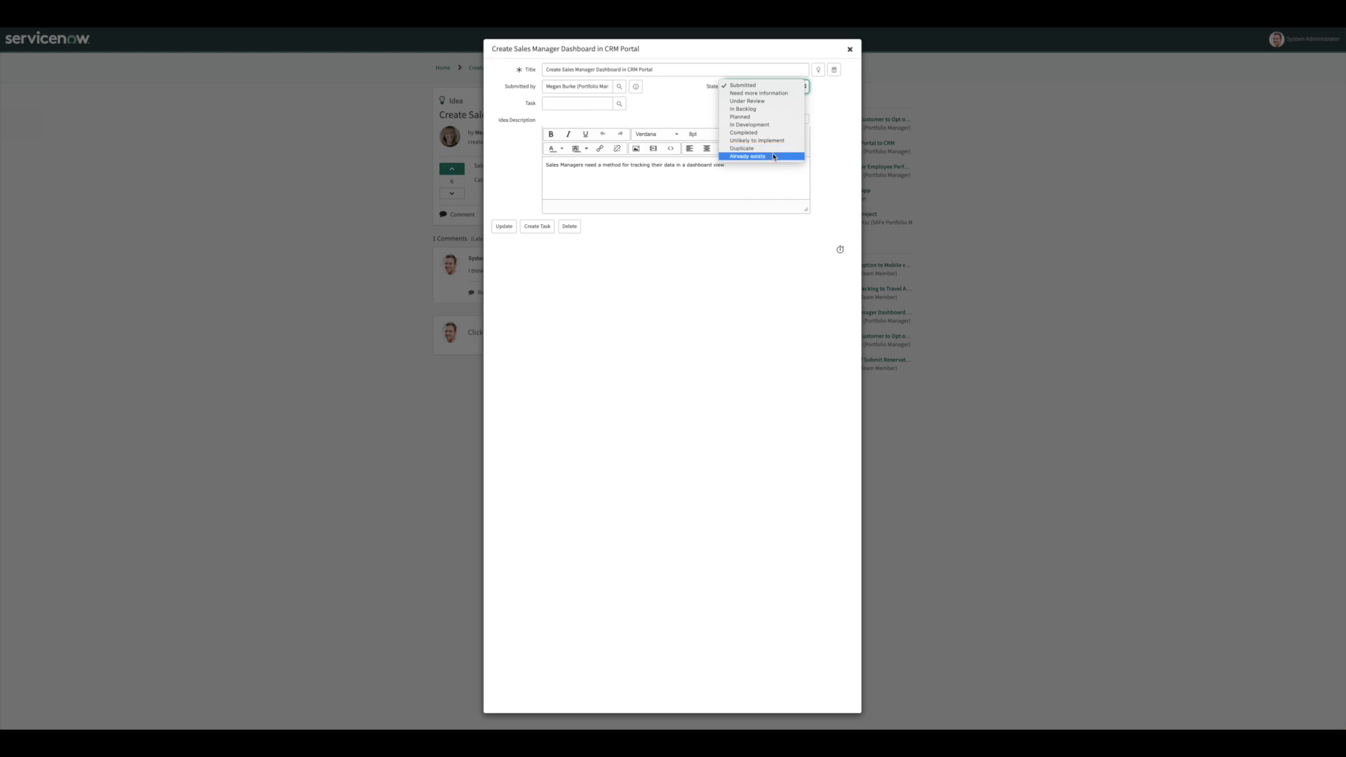
Step: Keep State as Submitted and convert the idea into a Demand task, moving it to In Backlog
left_click(662, 100)
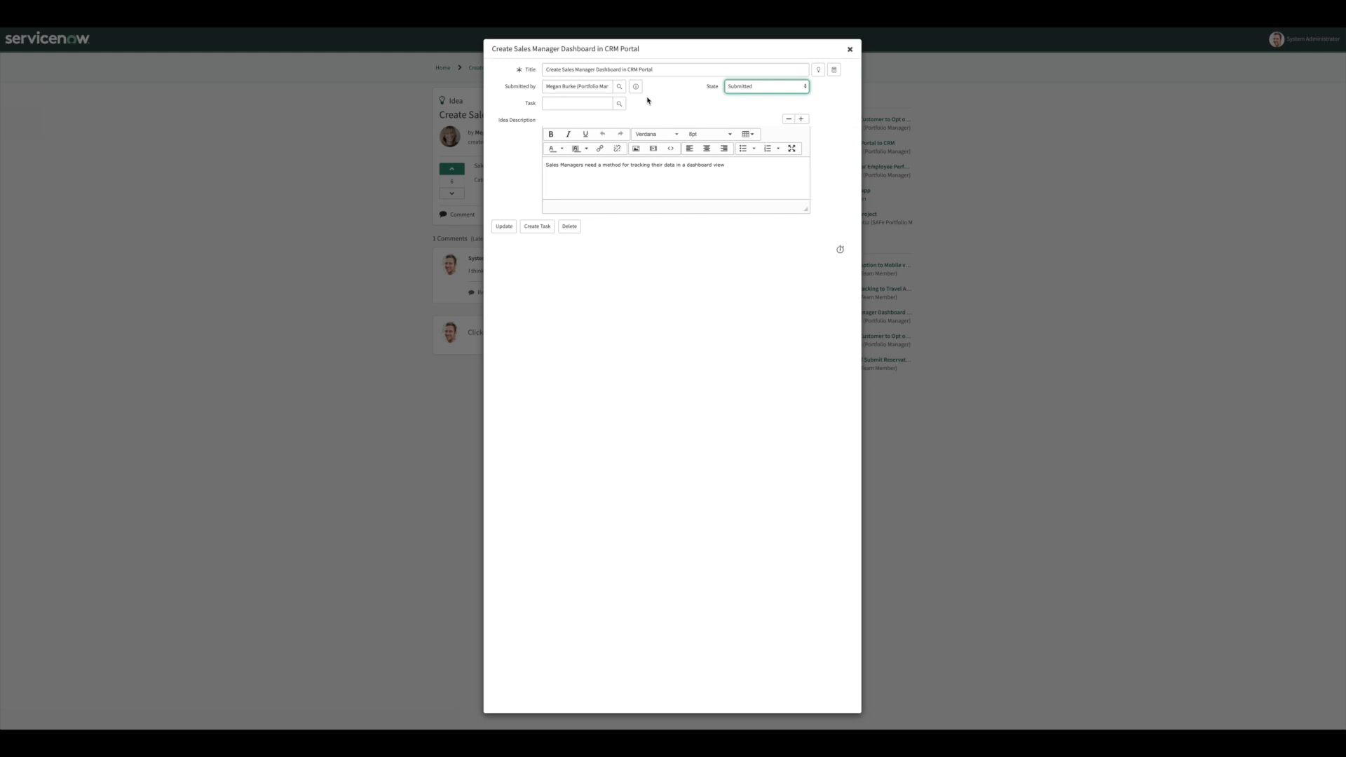
left_click(538, 227)
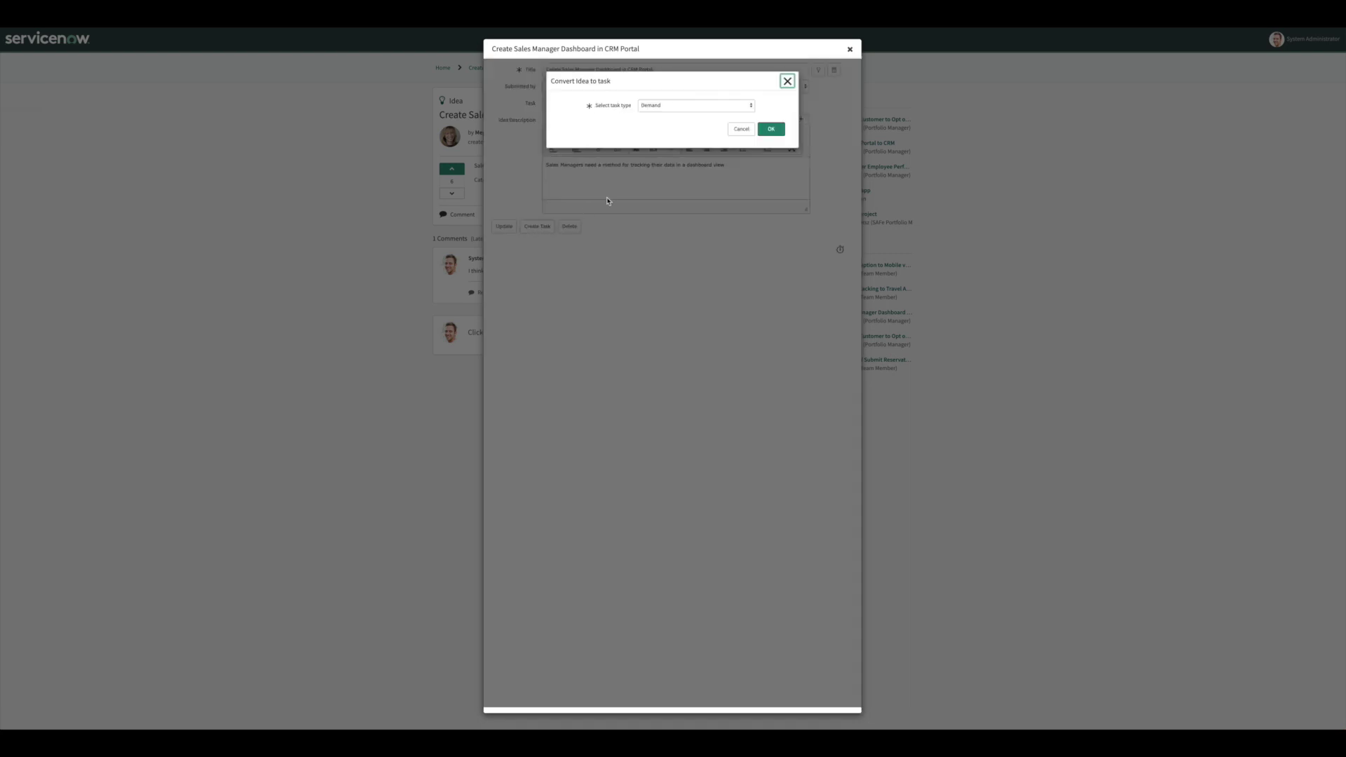
left_click(676, 106)
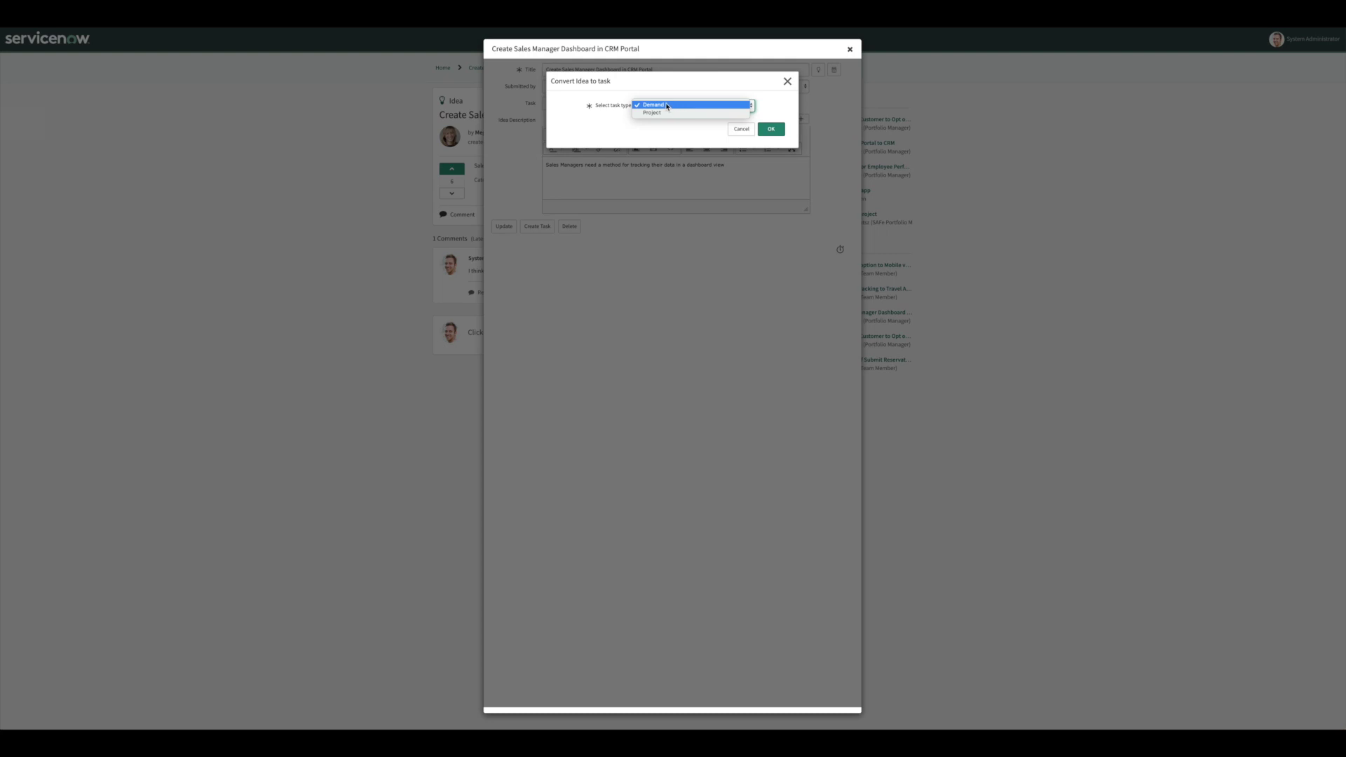
left_click(674, 105)
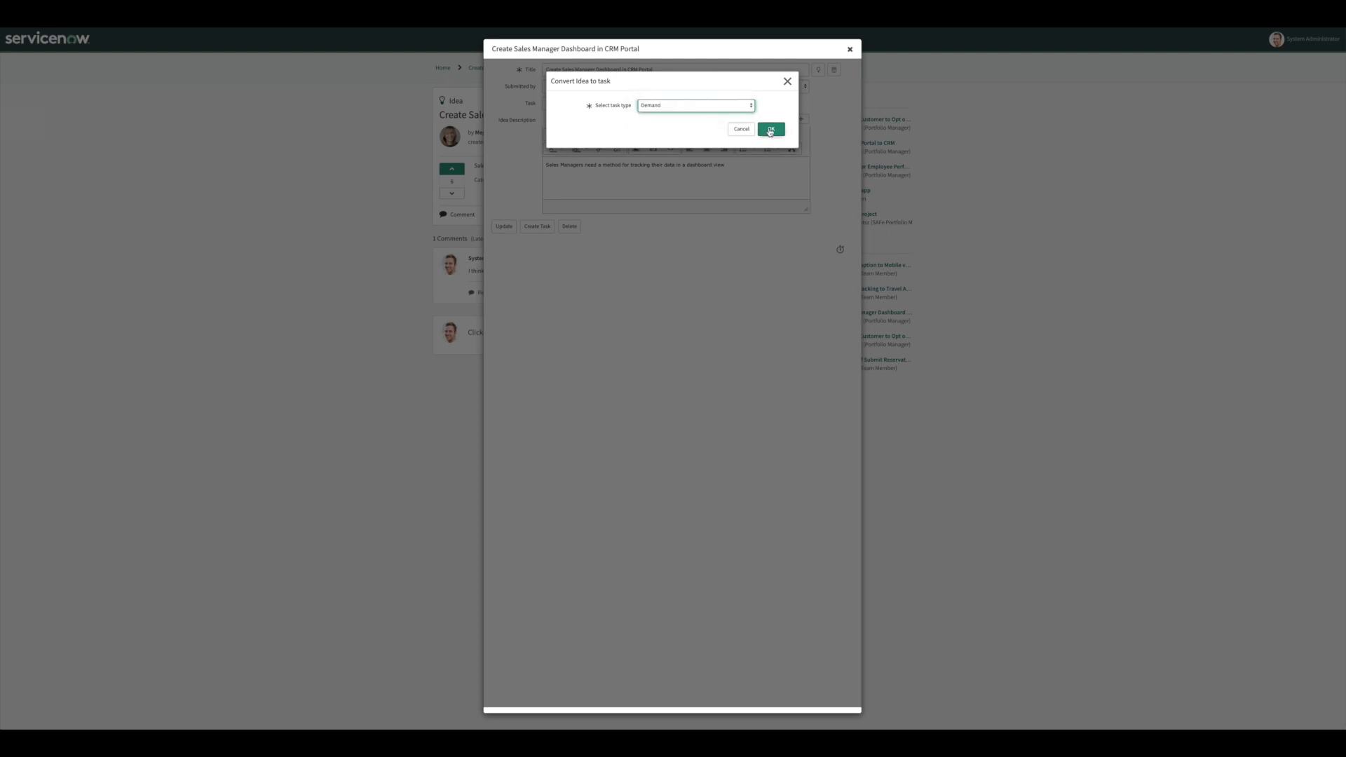
left_click(771, 130)
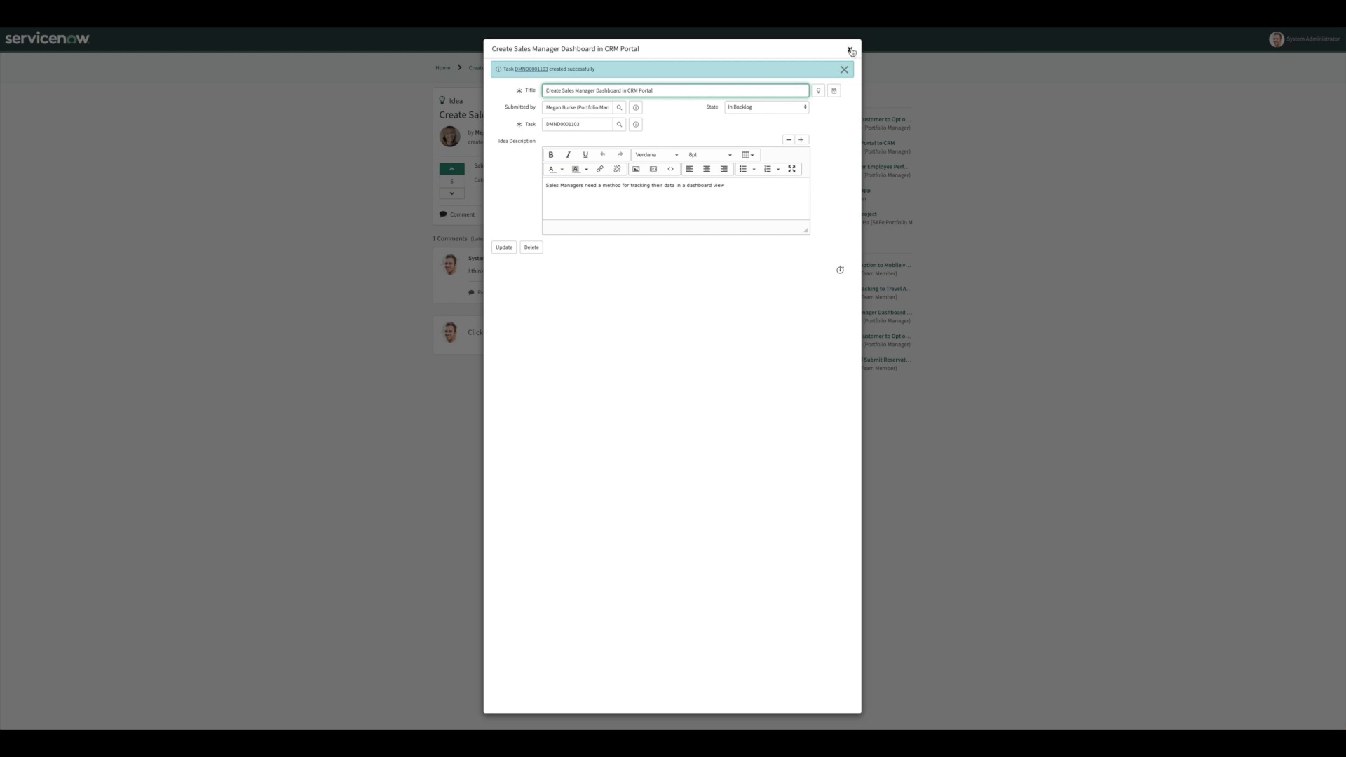
Step: Begin a new idea titled 'Have less notifications from incidents'
left_click(850, 51)
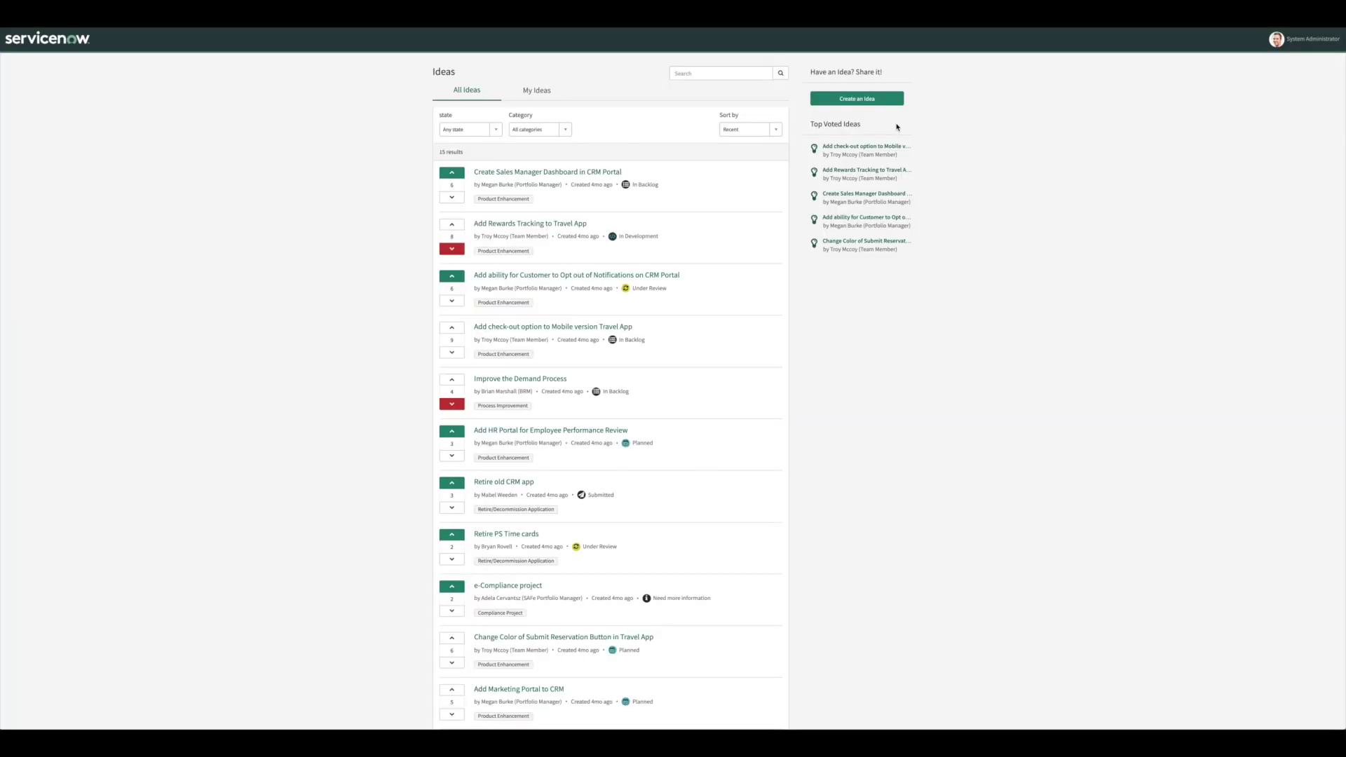
left_click(879, 103)
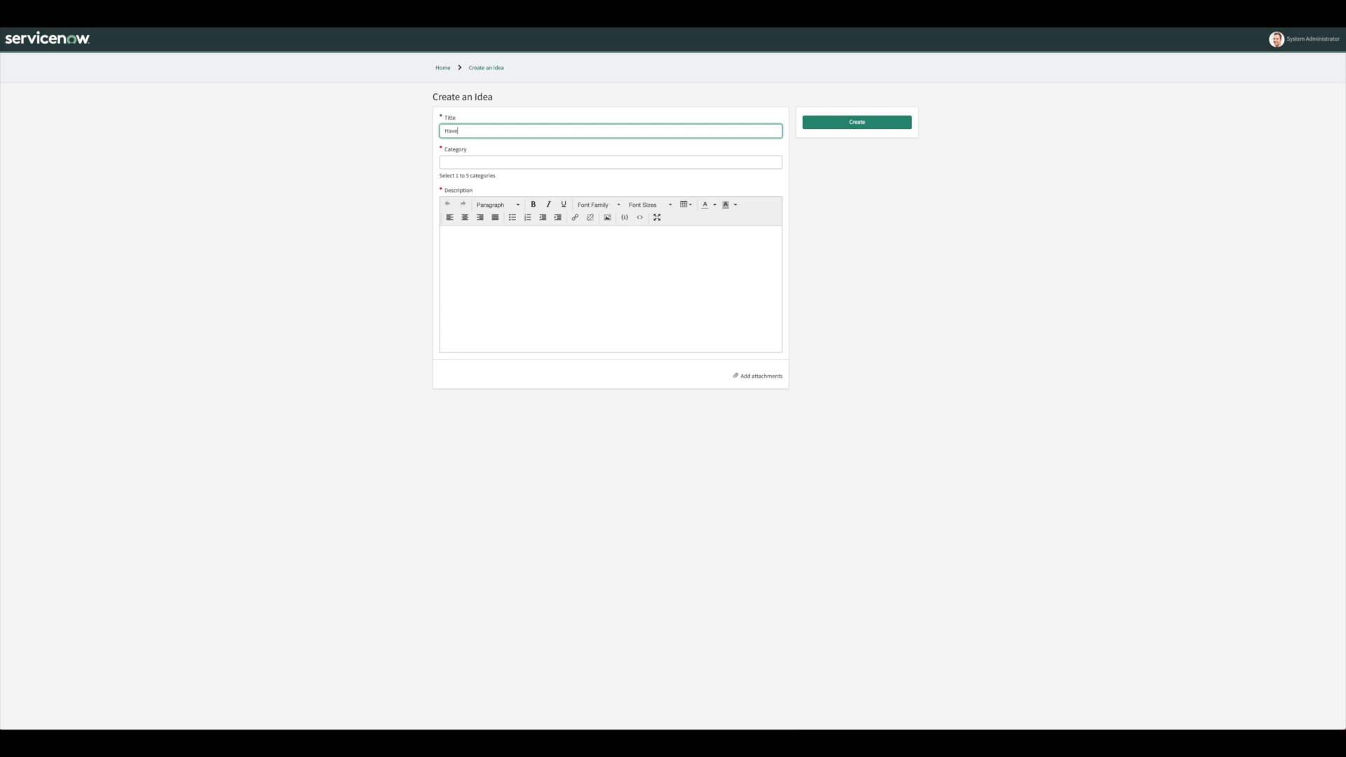
type("Have less notifications from incidents")
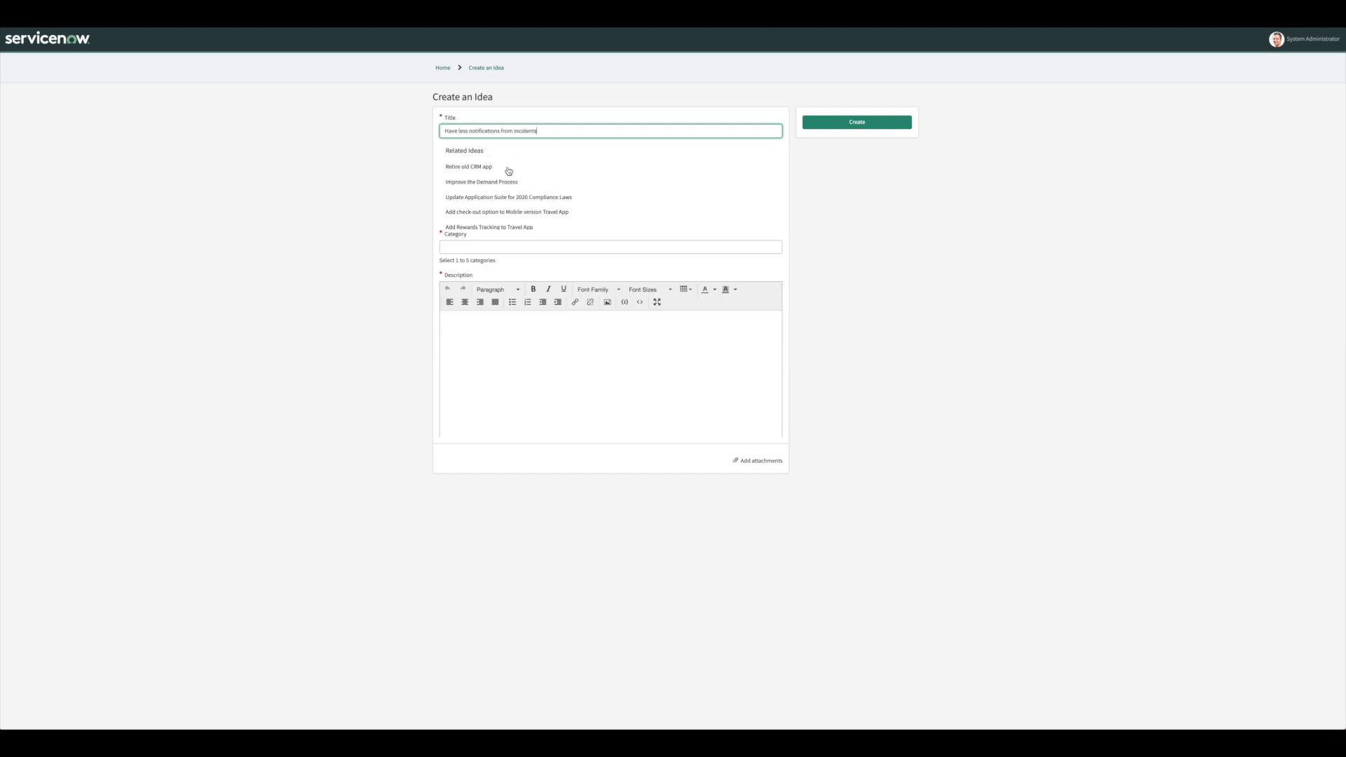
Step: Scroll through the Related Ideas suggested for the new idea's title
scroll(519, 175, "down", 1)
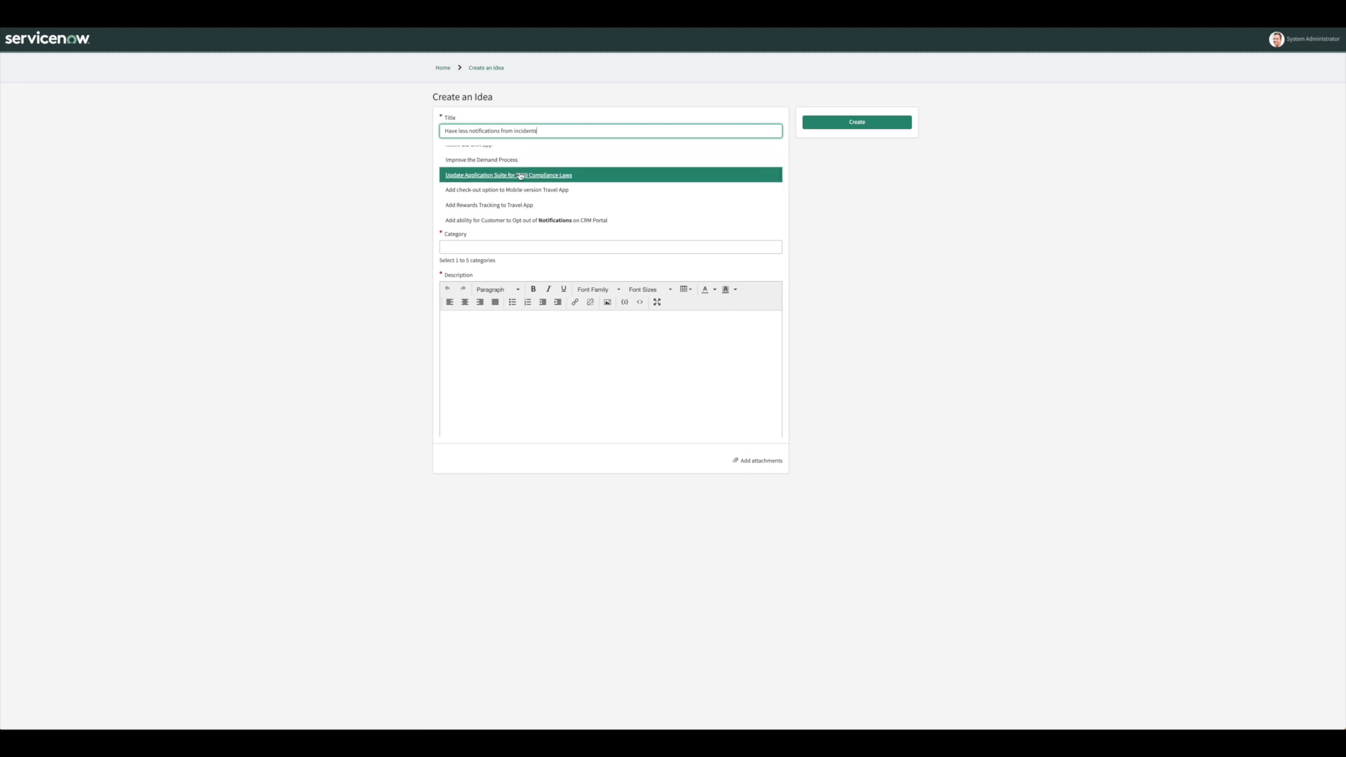
scroll(520, 176, "up", 1)
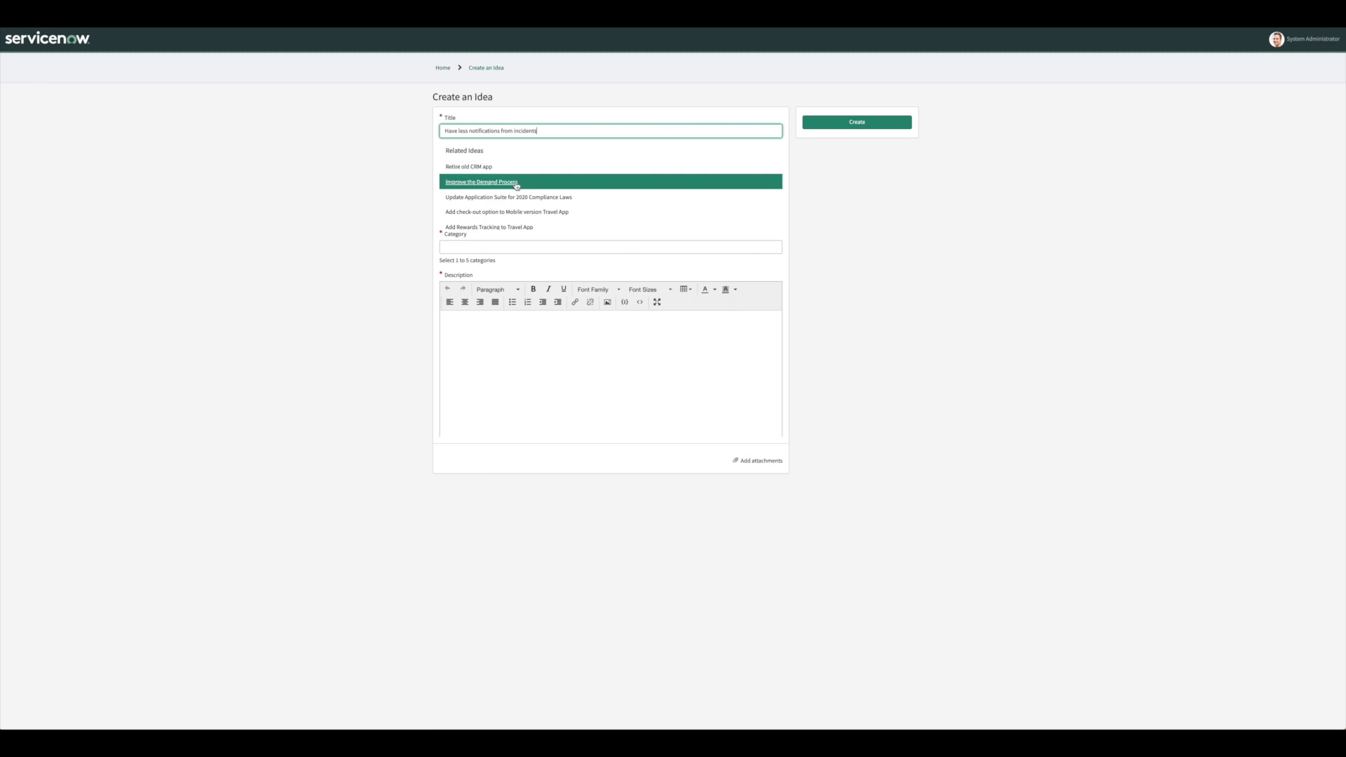
scroll(536, 194, "down", 1)
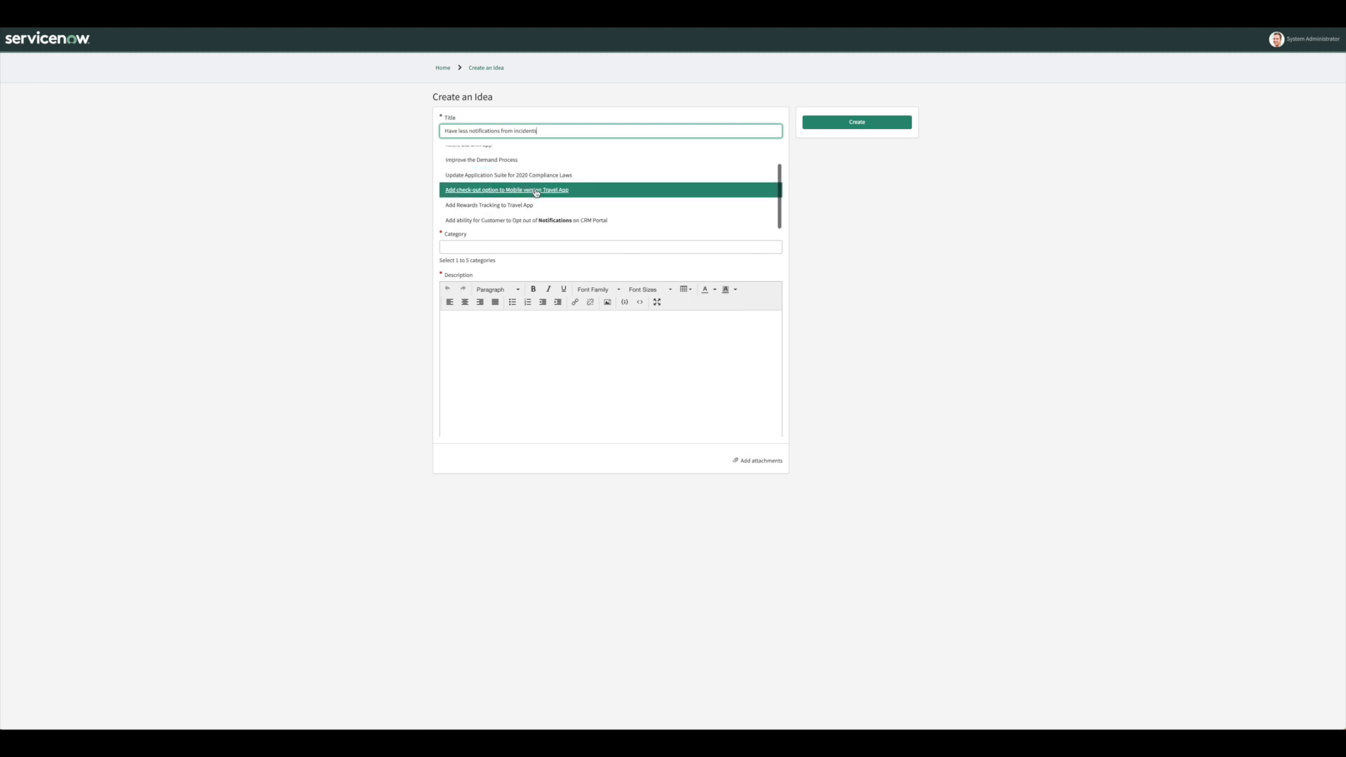
scroll(537, 194, "up", 1)
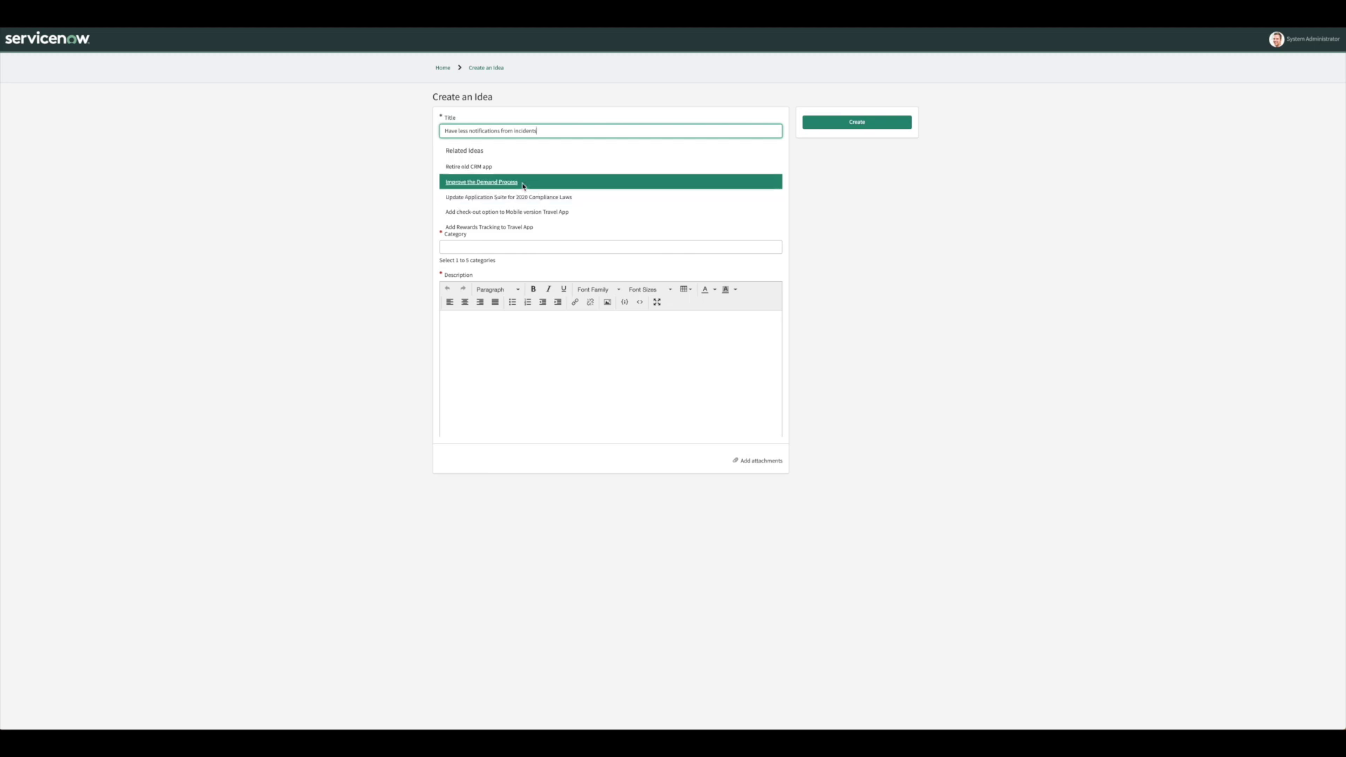
scroll(523, 185, "down", 1)
scroll(523, 187, "up", 1)
scroll(522, 189, "down", 1)
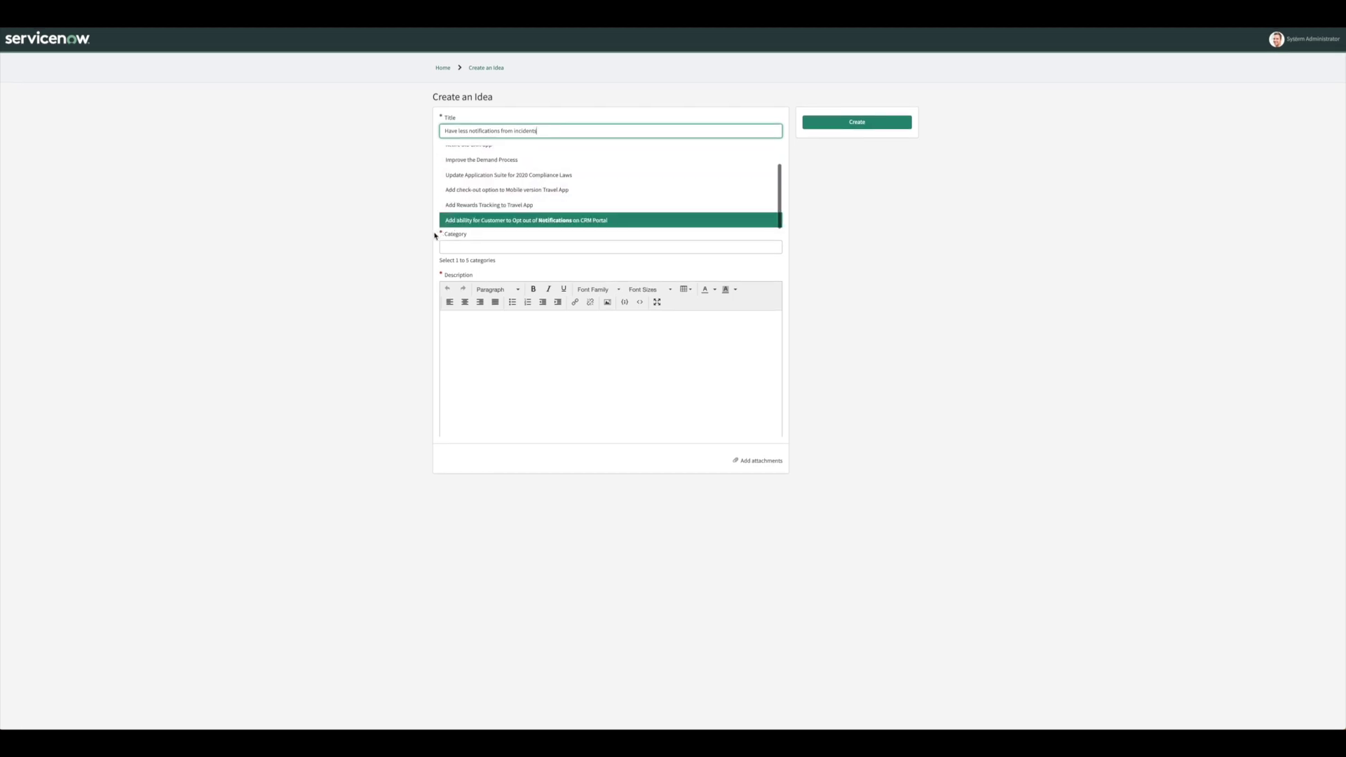
Step: Tag the new idea with the Product Enhancement category
left_click(498, 249)
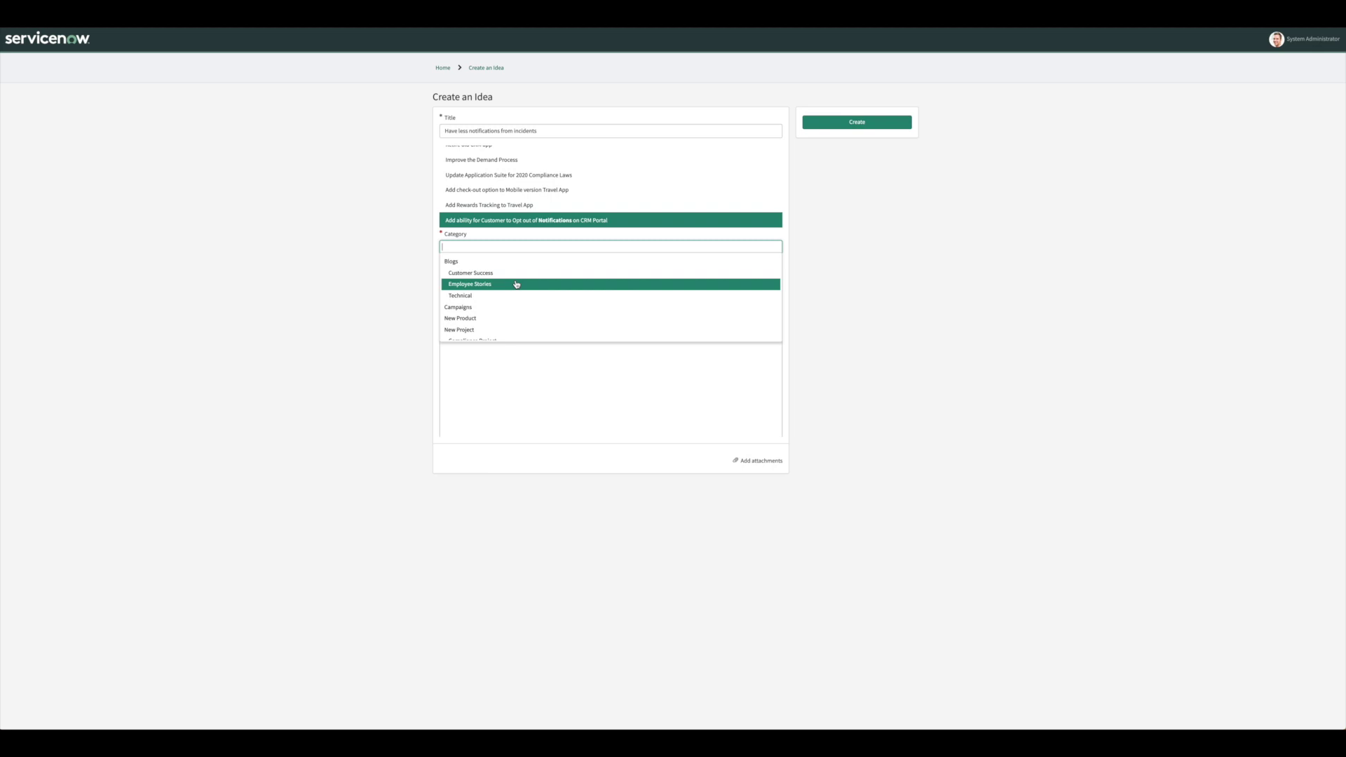
scroll(516, 284, "down", 2)
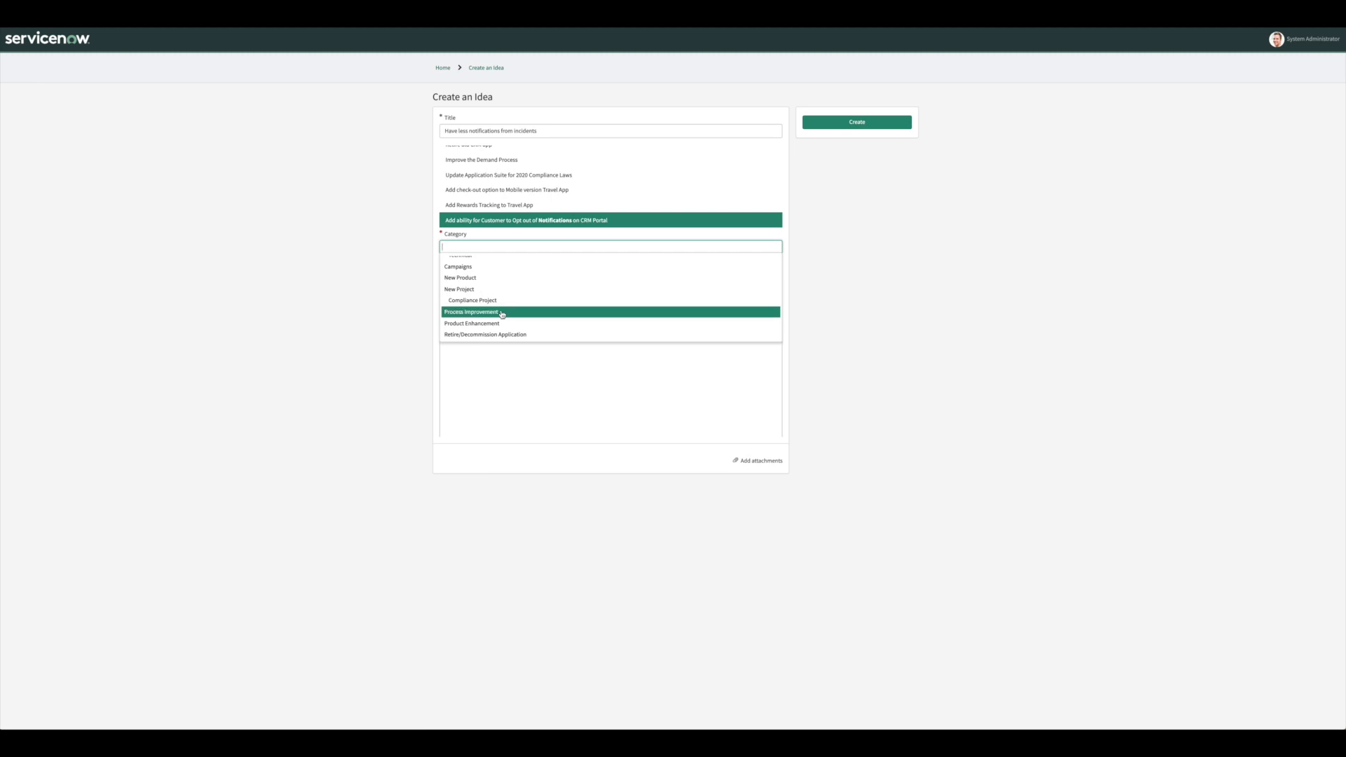
left_click(505, 314)
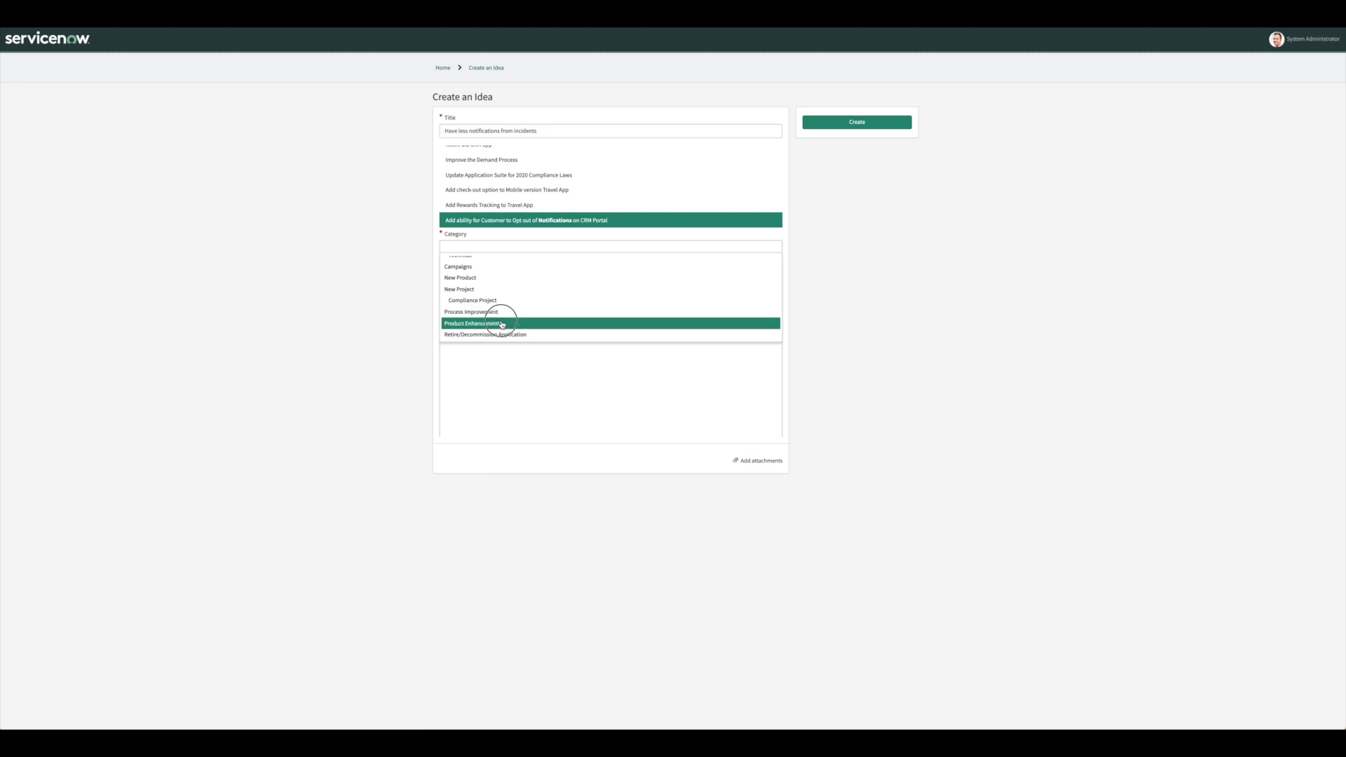
left_click(501, 322)
left_click(533, 332)
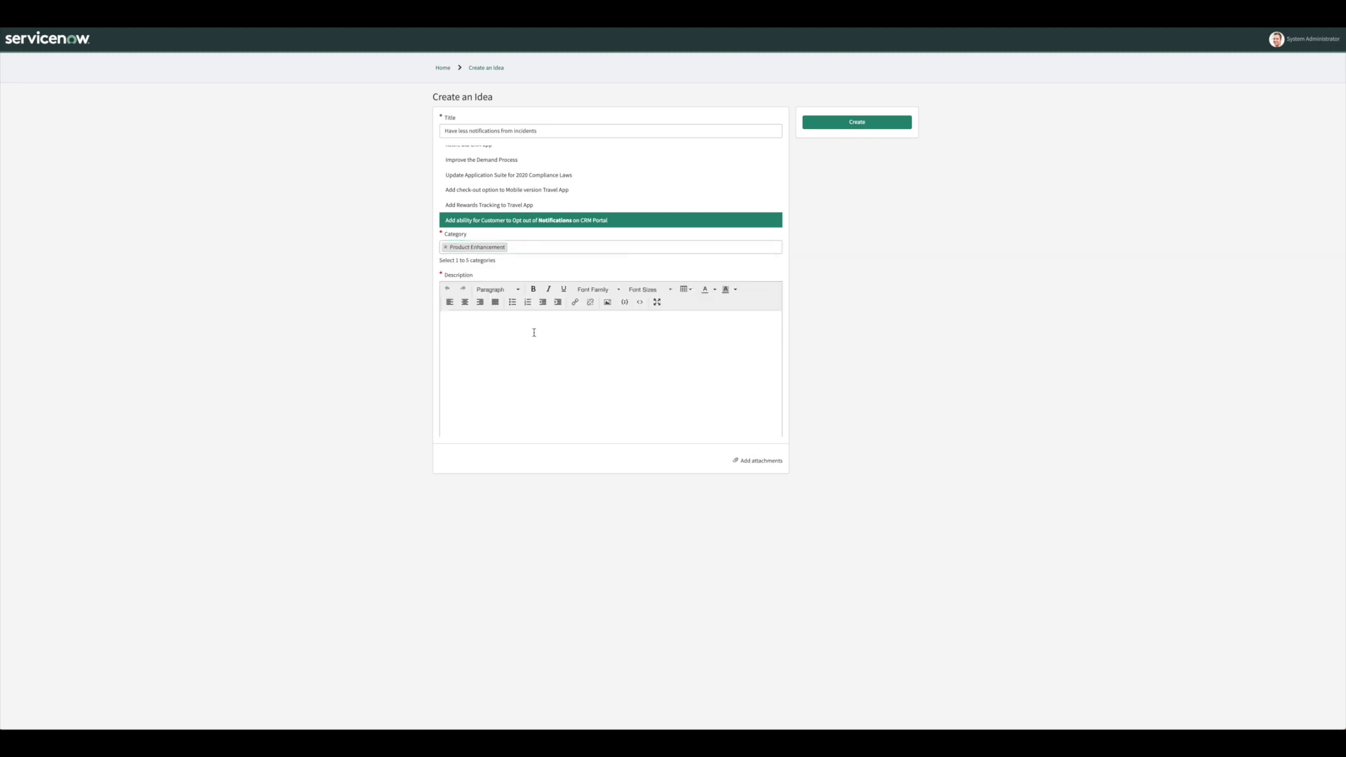
Step: Add Process Improvement as a second category and paste the too-many-emails description
left_click(565, 247)
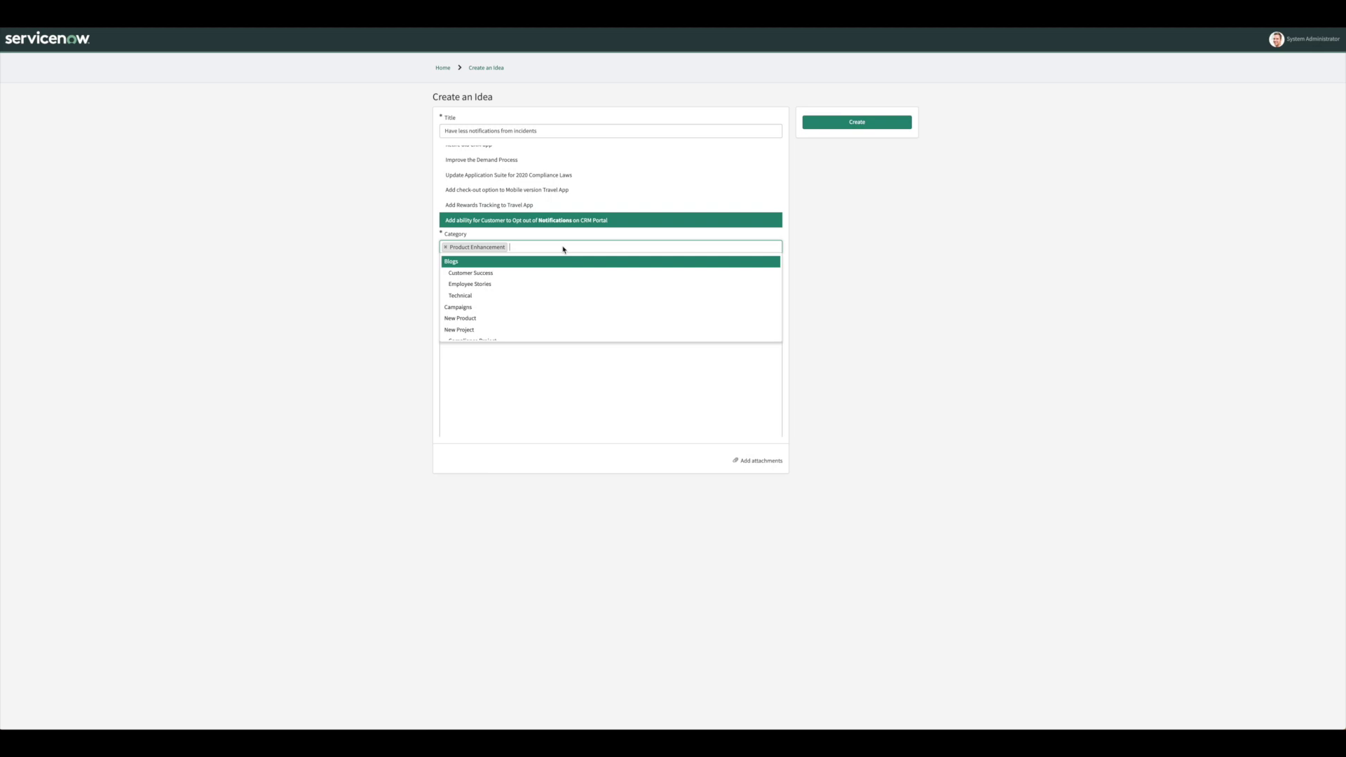
scroll(536, 283, "down", 2)
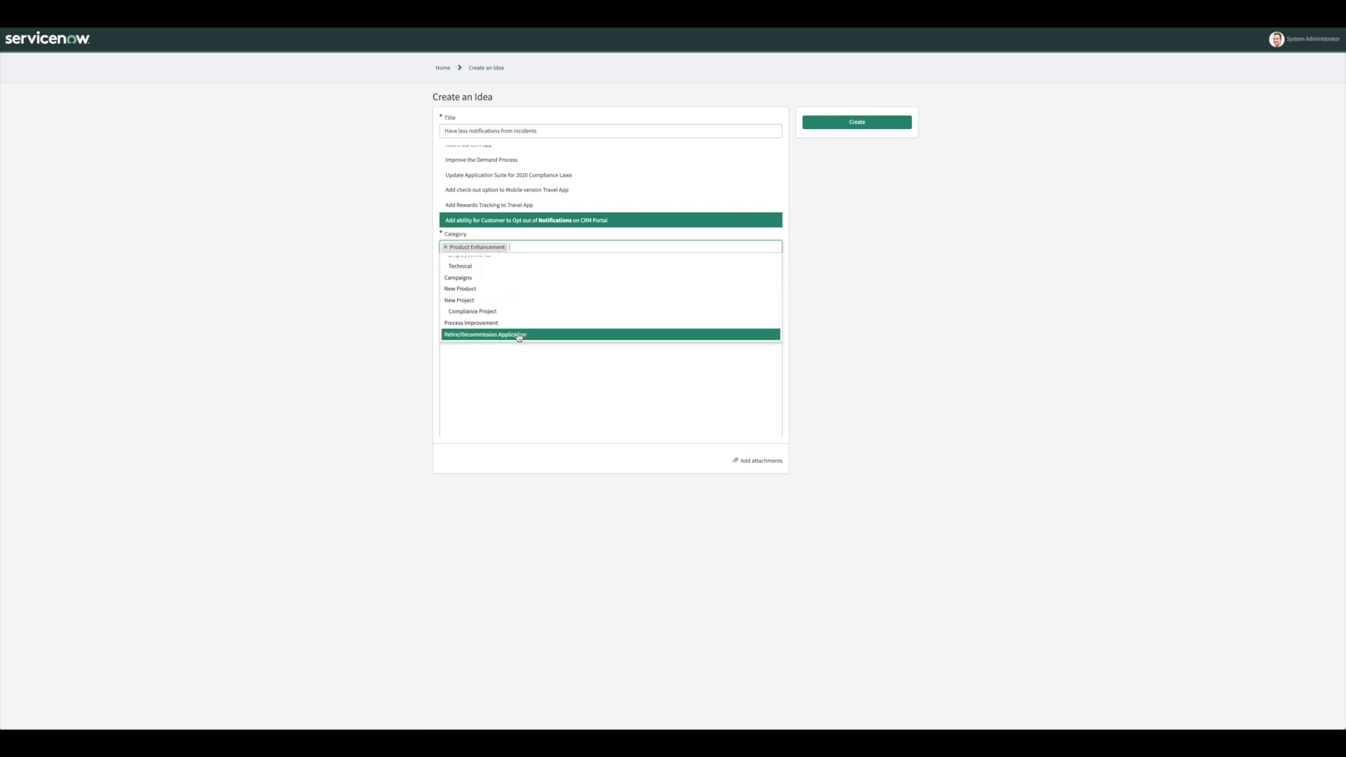
left_click(503, 324)
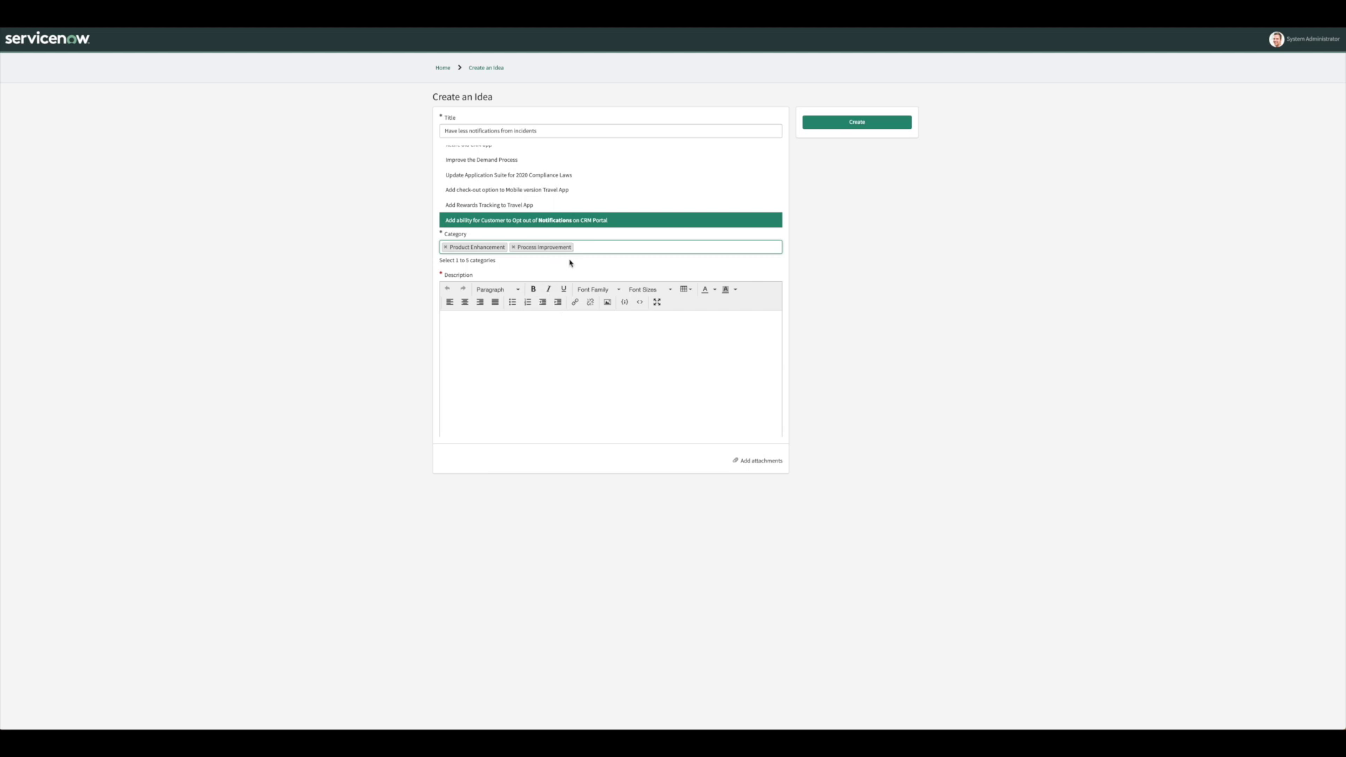
left_click(550, 347)
type("I currently get too many emails and its difficult to keep up.")
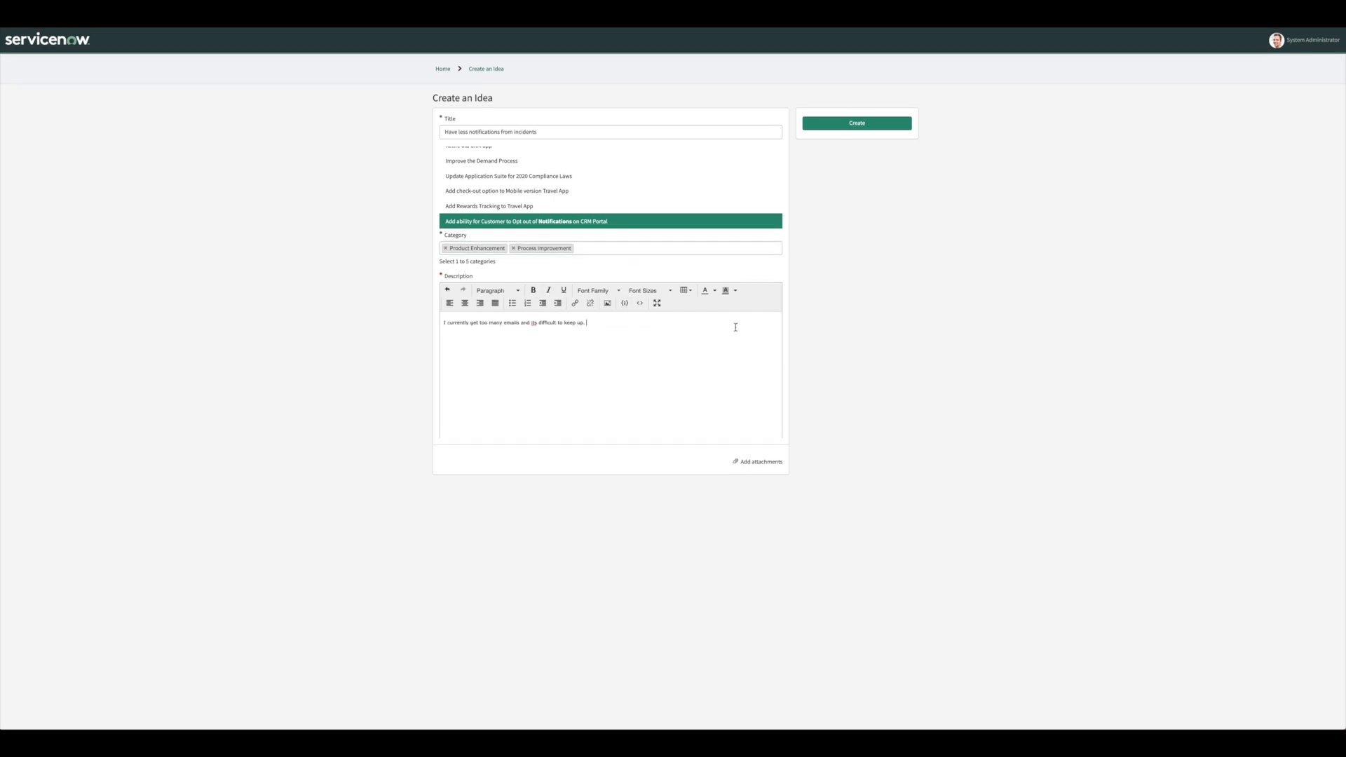
Step: Submit 'Have less notifications from incidents' and return to the Home ideas list
left_click(876, 130)
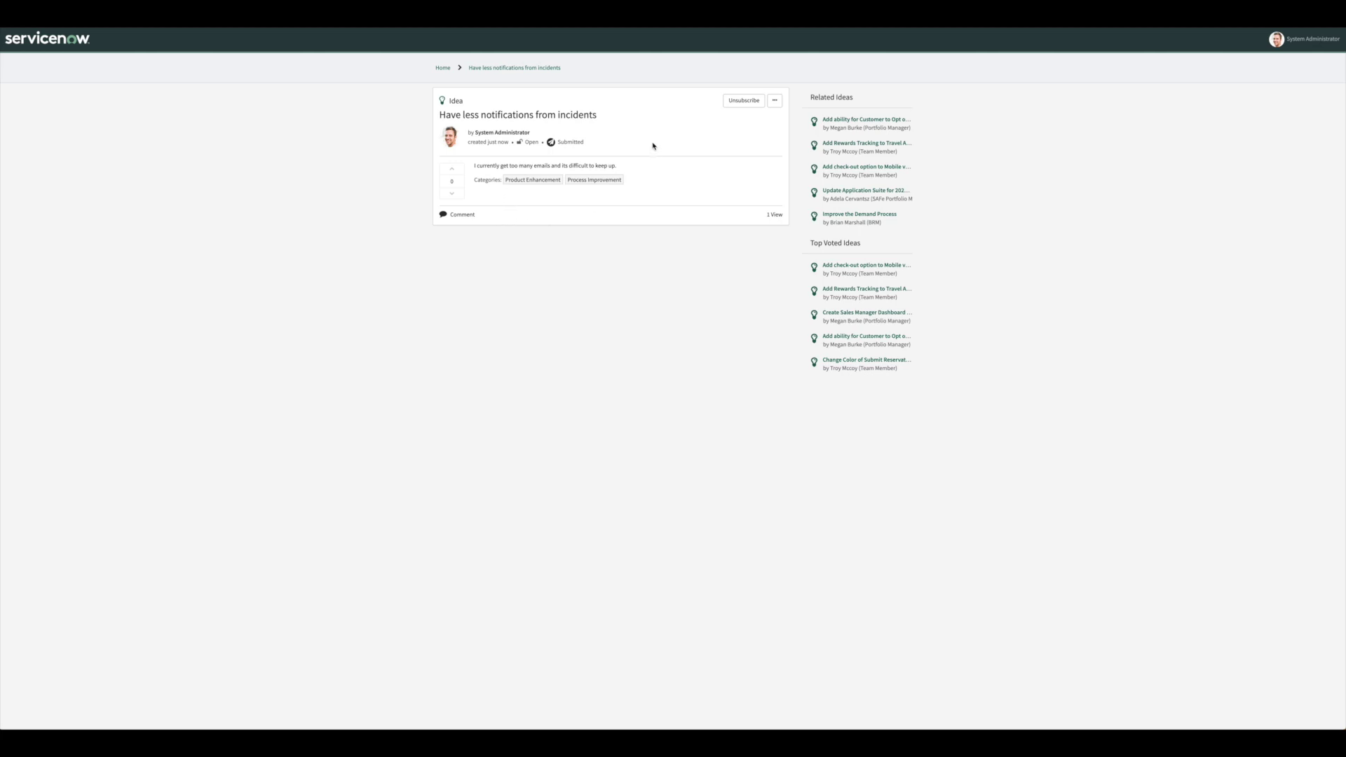
left_click(435, 68)
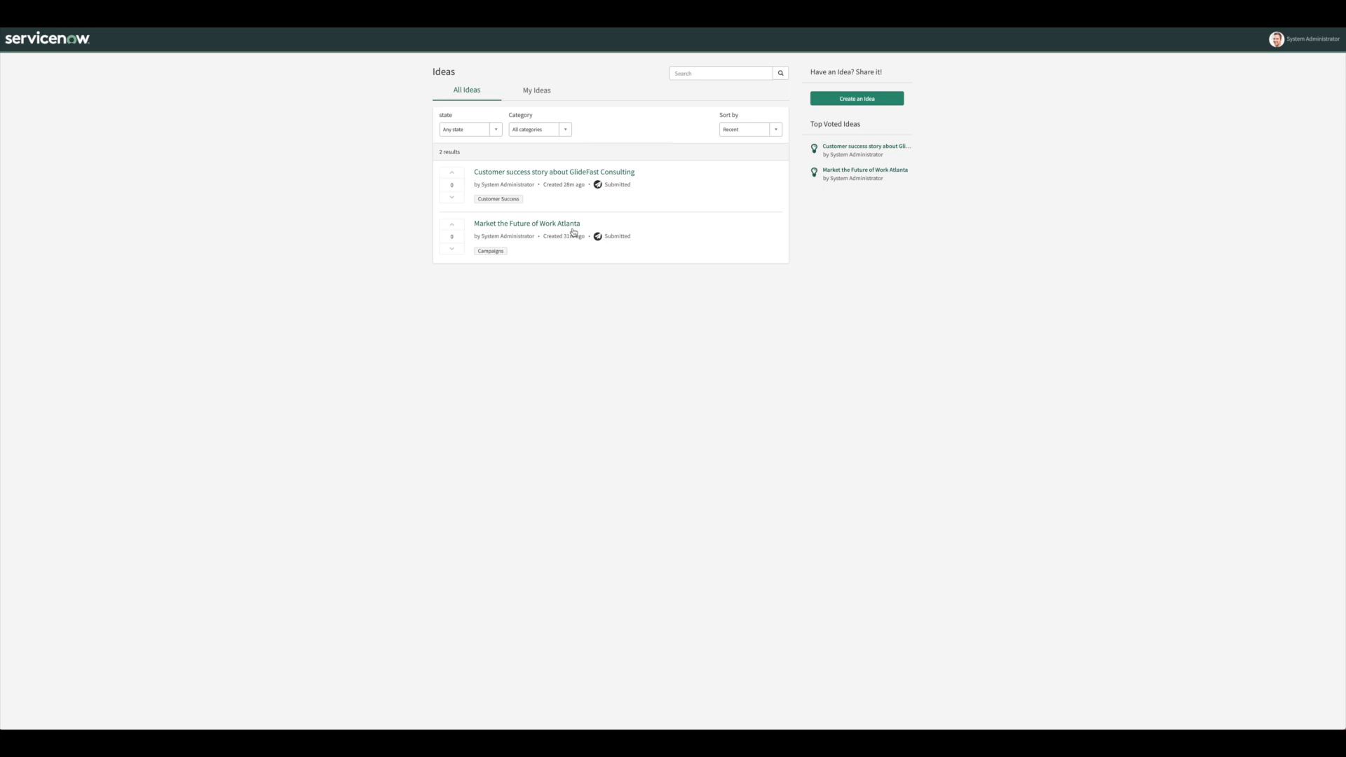
Step: Start a blank idea here and view its category options, such as Blogs and Campaigns
left_click(837, 101)
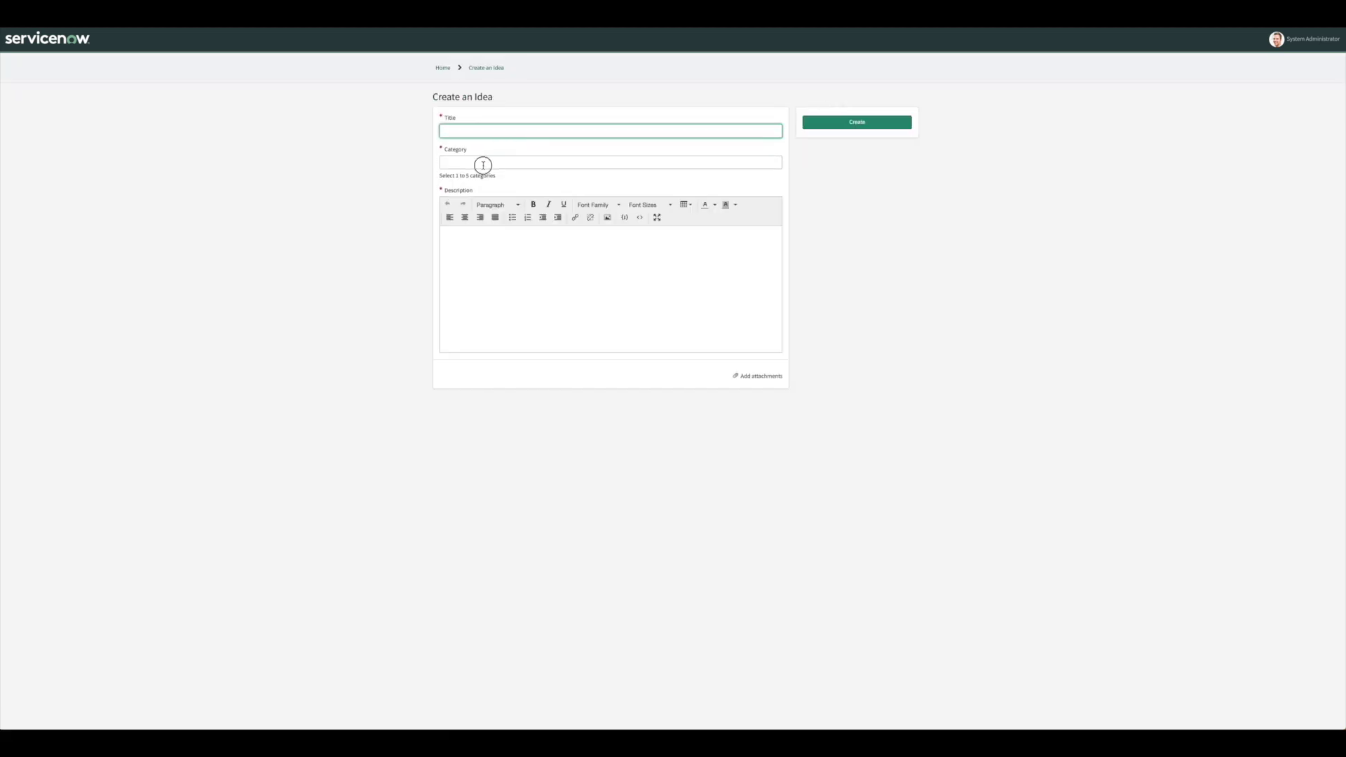
left_click(482, 167)
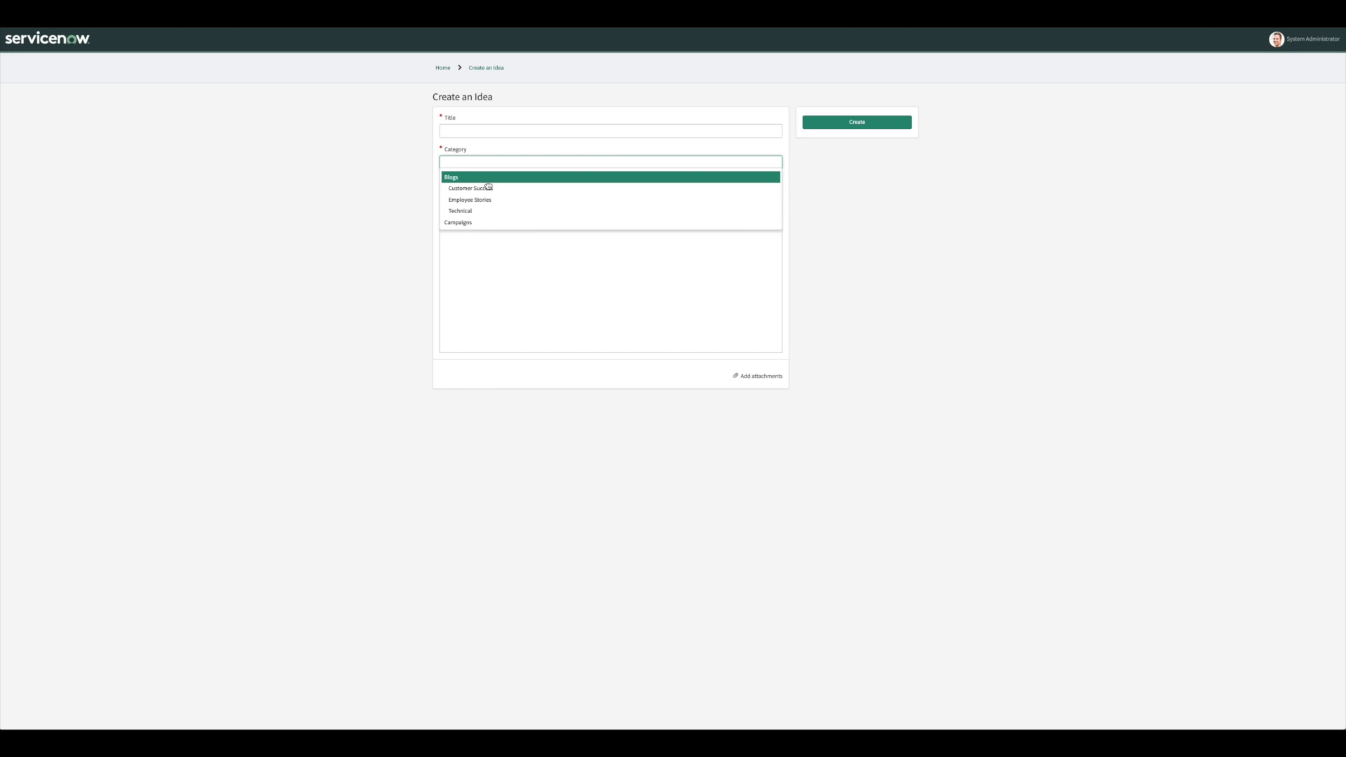
Step: Return Home, then open the Marketing record under Ideas > Settings > Idea Module
left_click(437, 69)
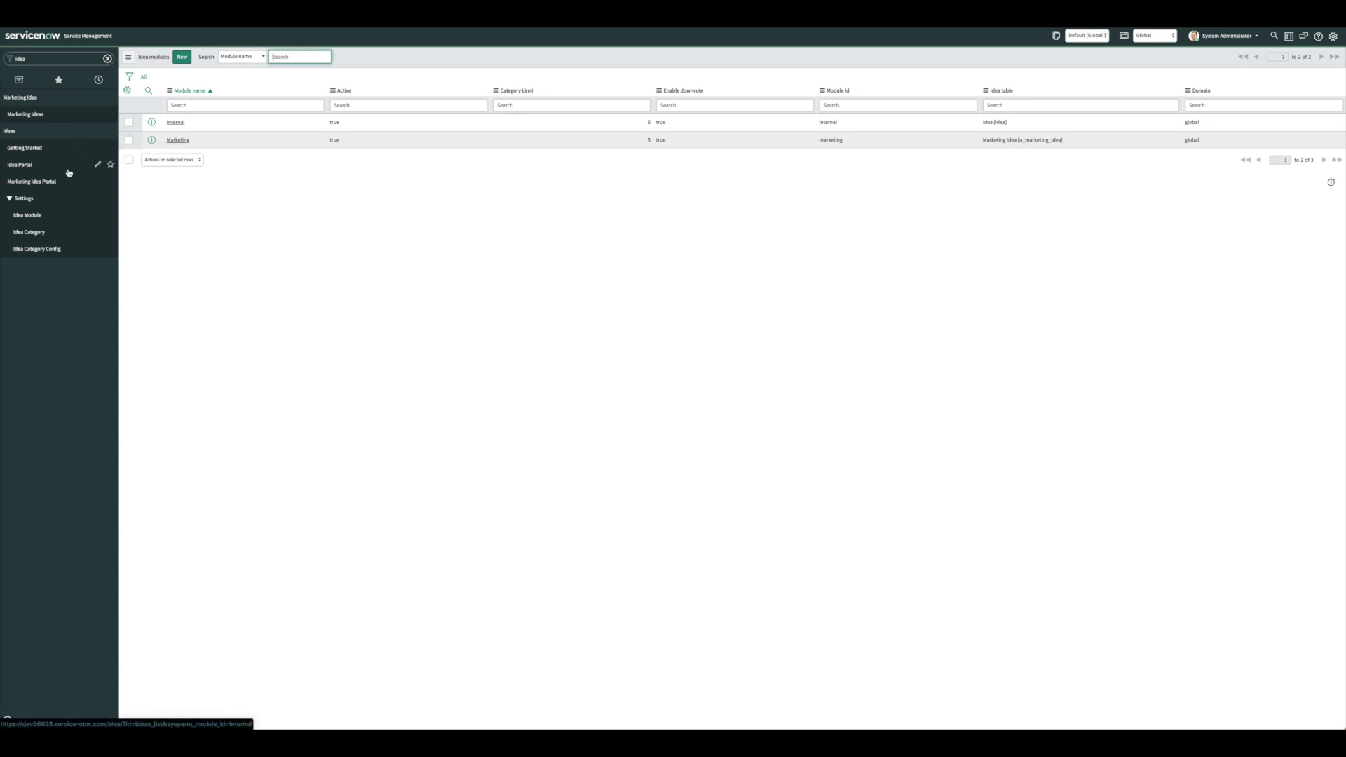
left_click(51, 216)
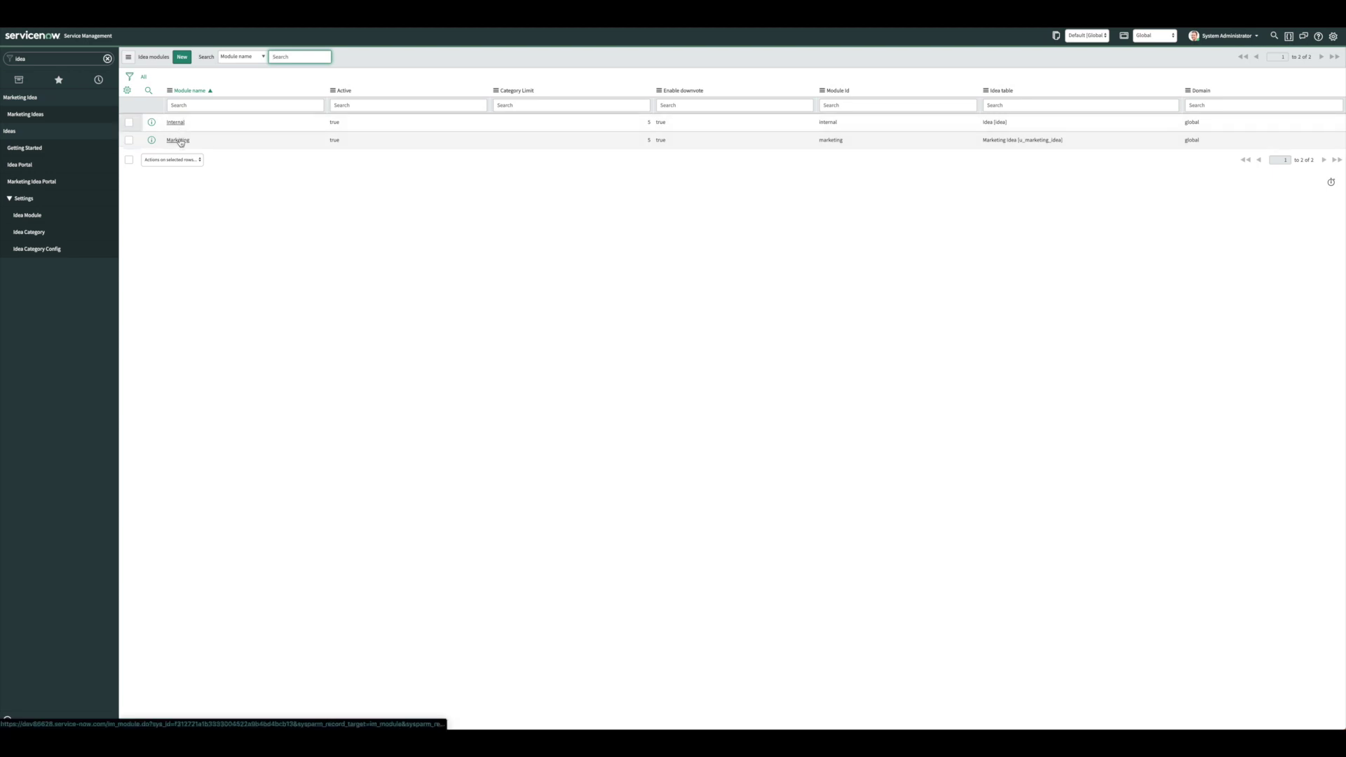
left_click(179, 139)
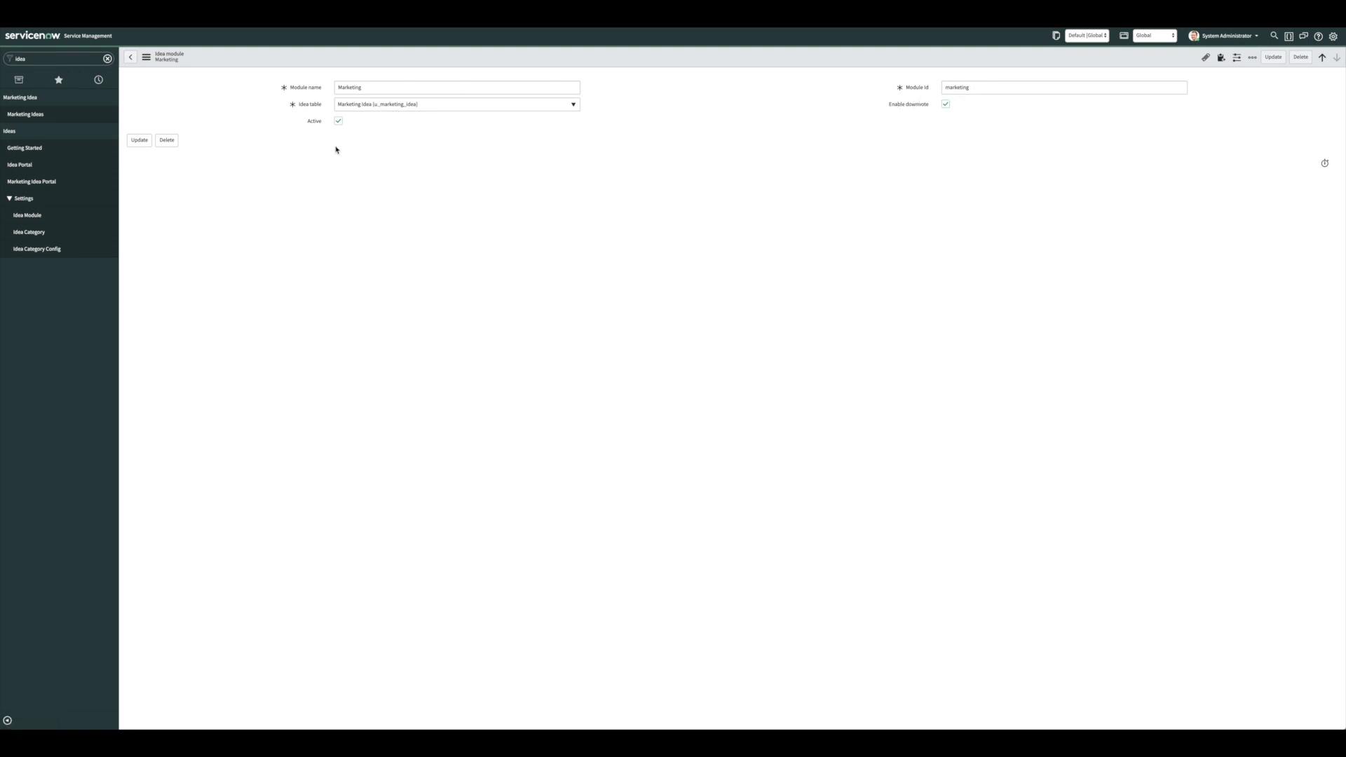
Step: Inspect the Blogs and Employee Stories records in the Idea Category list
left_click(33, 236)
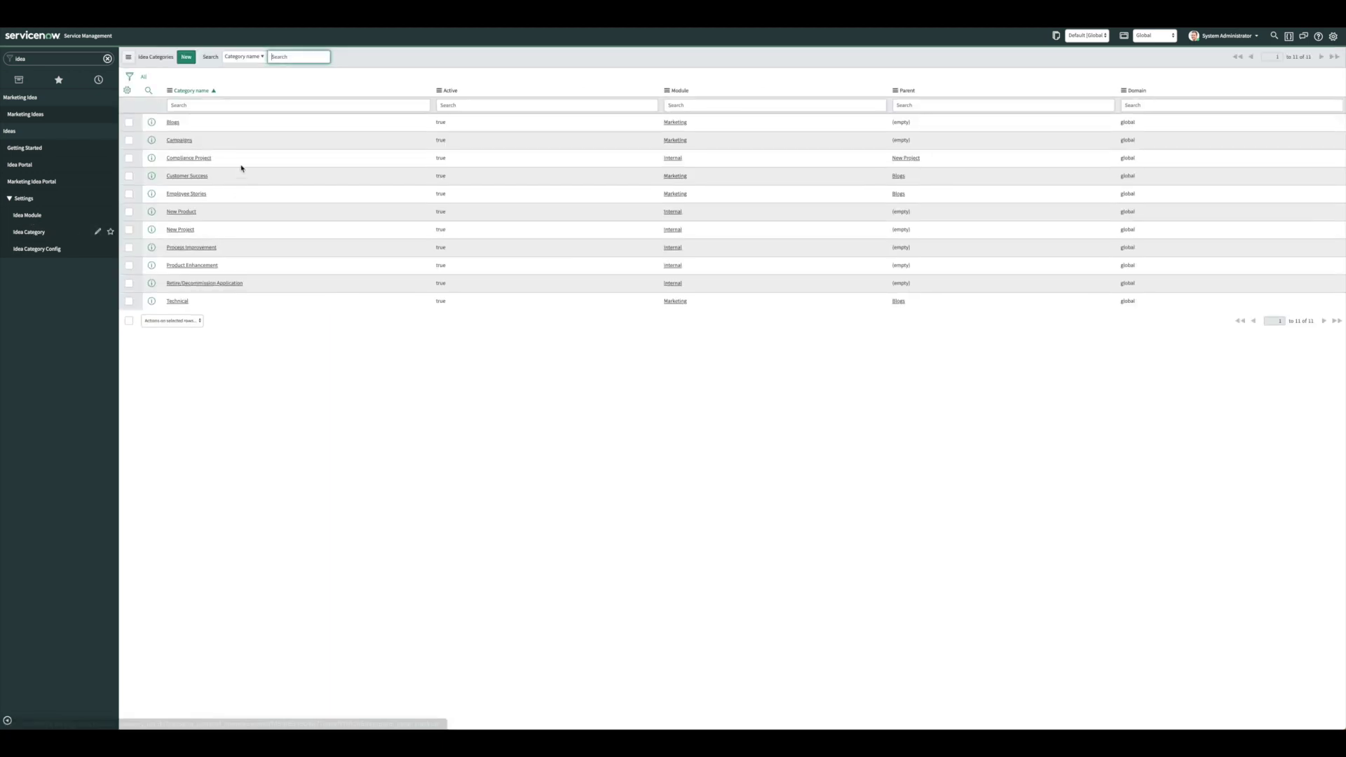
left_click(173, 123)
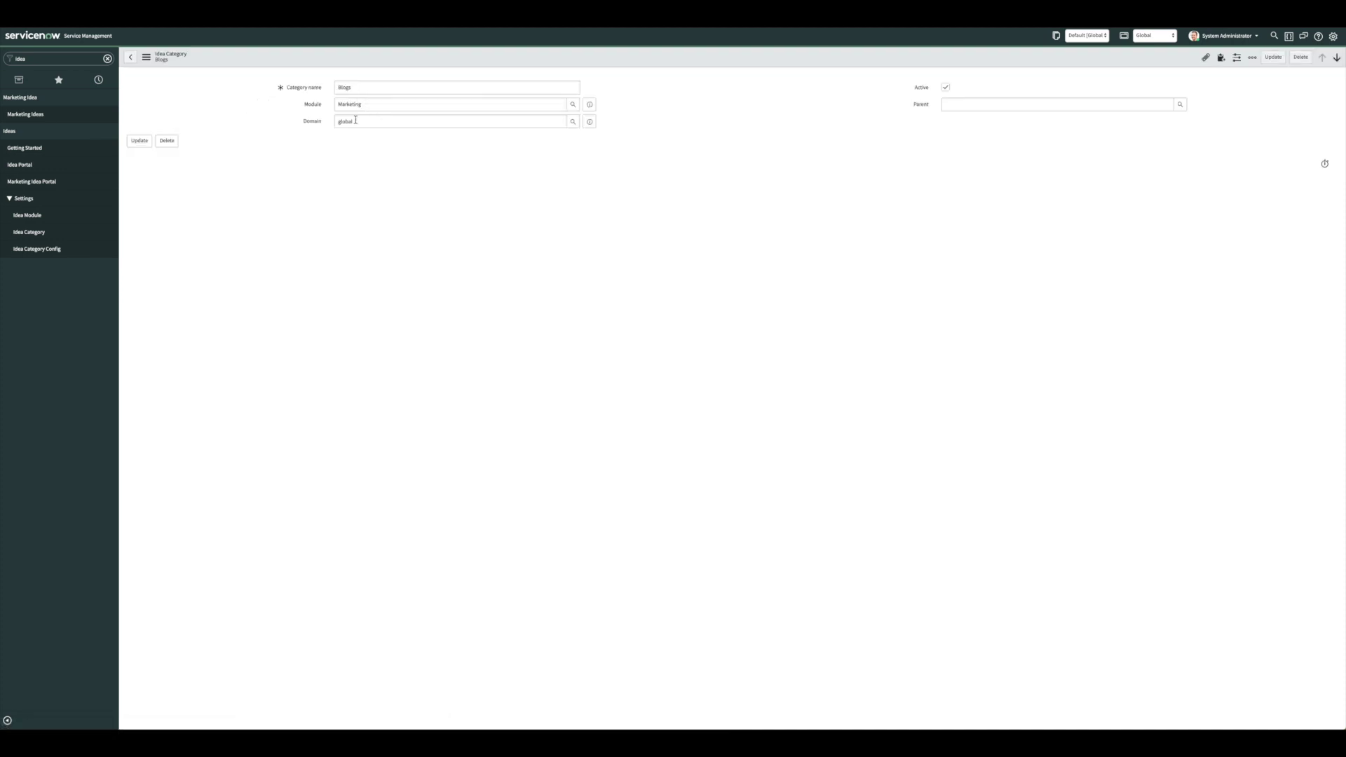
left_click(130, 56)
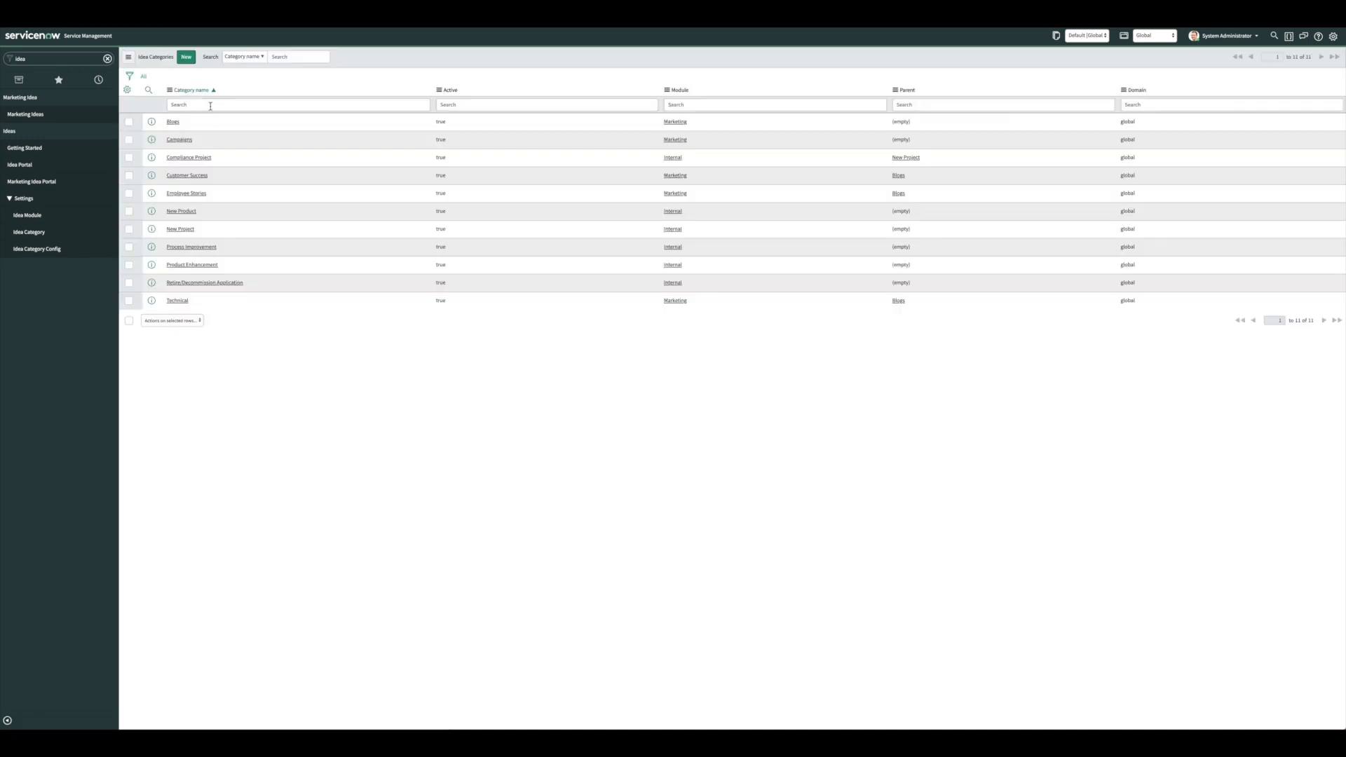
left_click(187, 194)
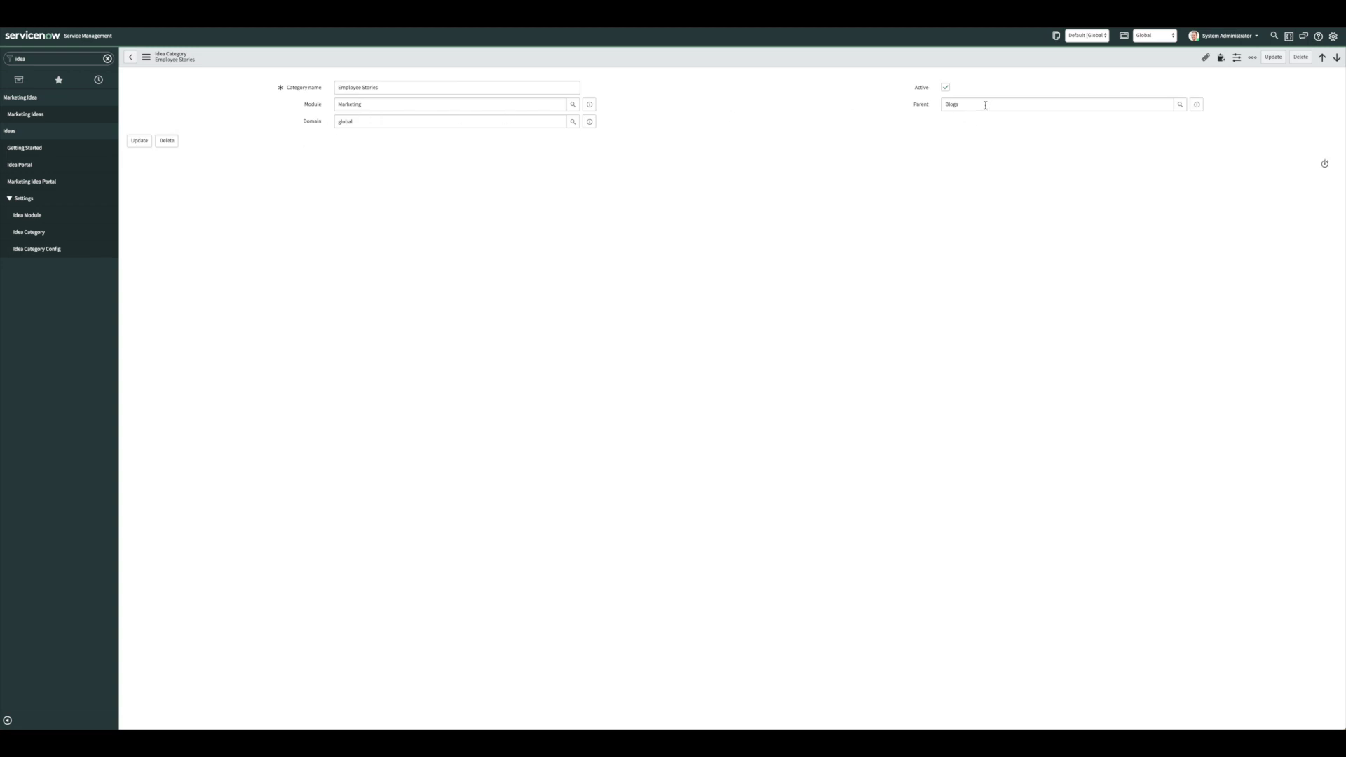
left_click(131, 57)
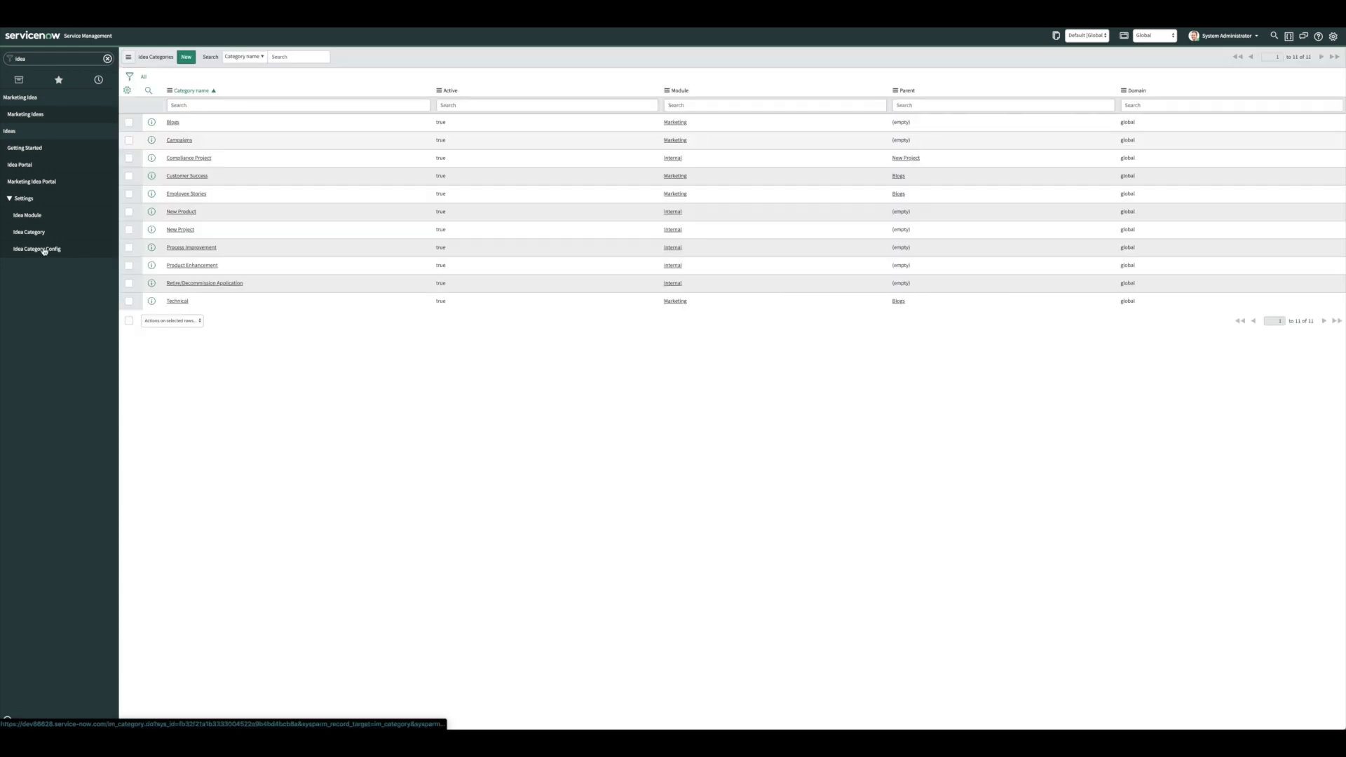
Step: Open the Marketing record from the Idea Category Configurations list to review its settings
left_click(73, 249)
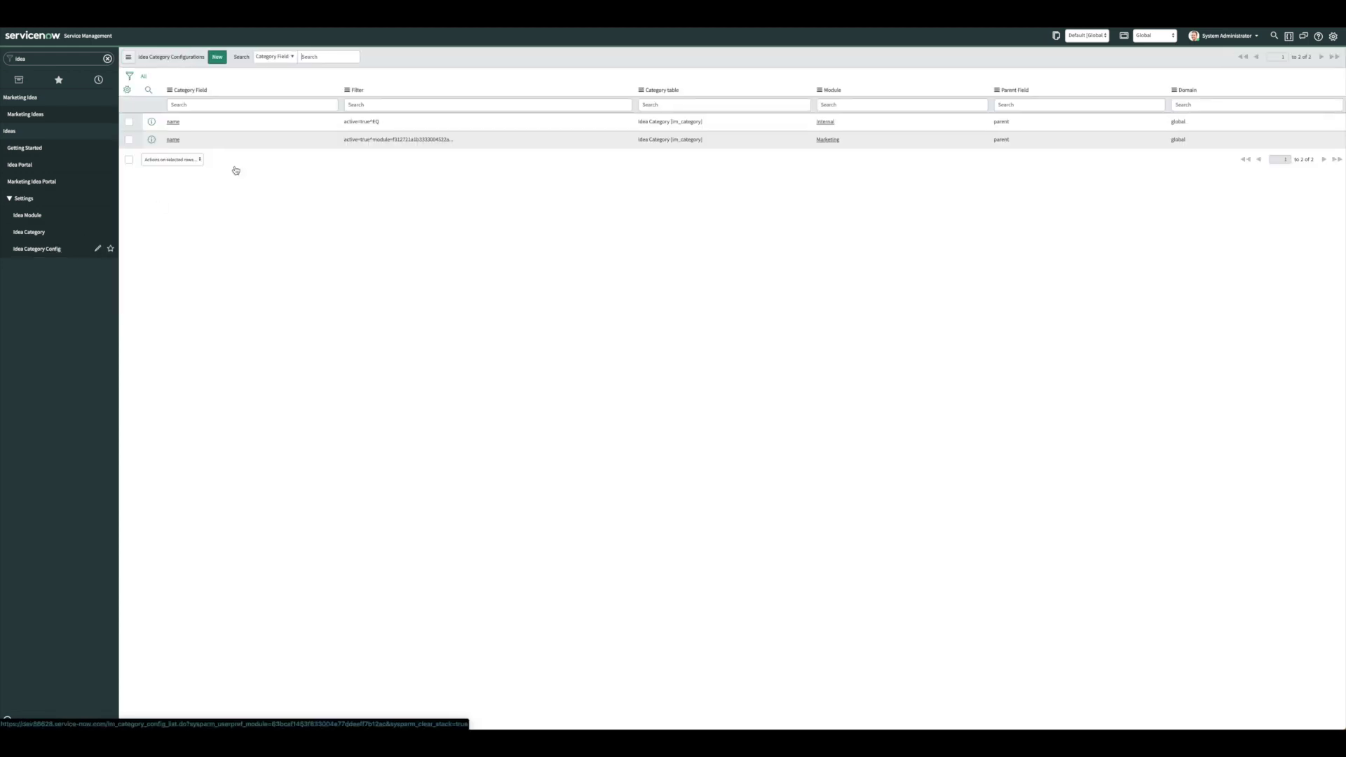
left_click(171, 140)
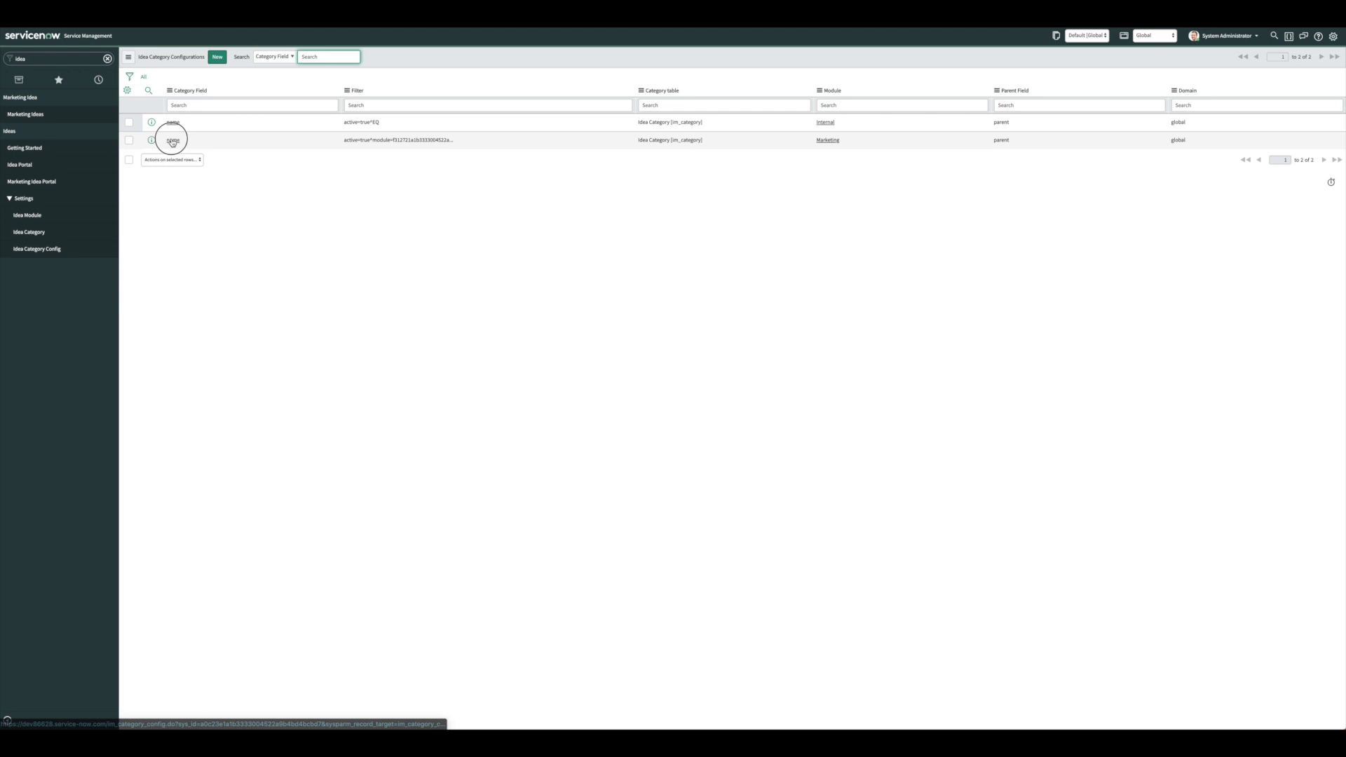